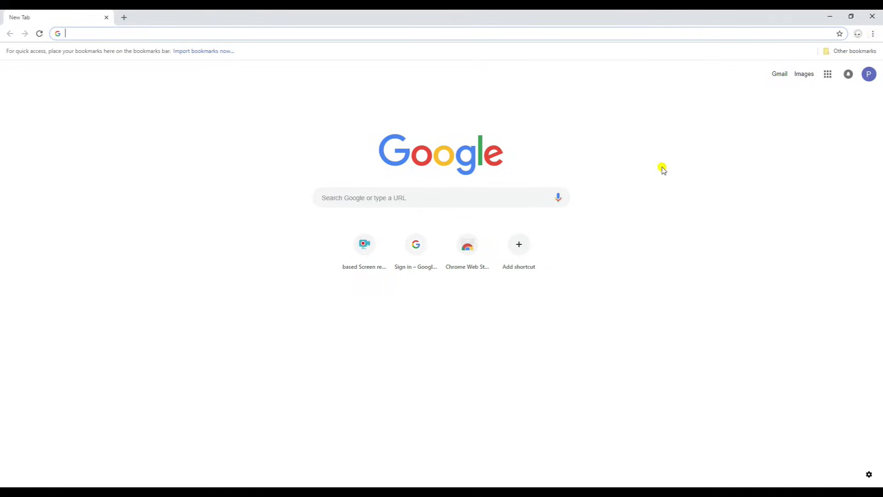
Open the list of saved passwords in the browser settings
left_click(874, 34)
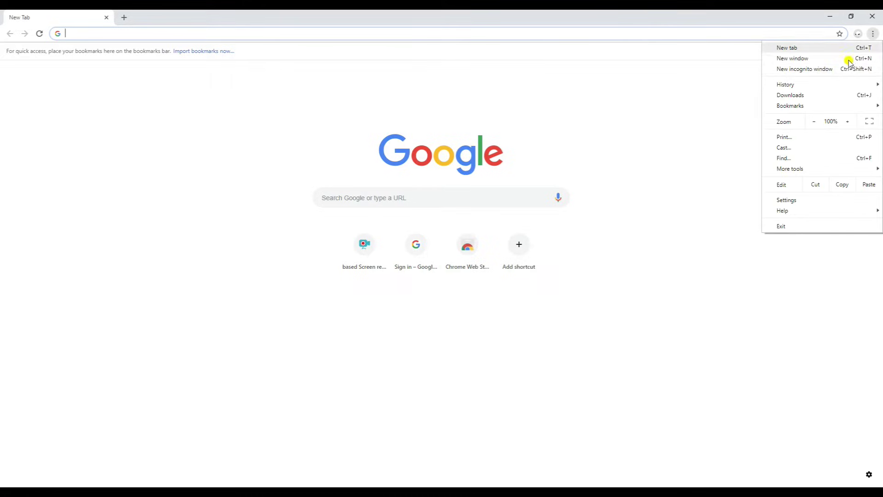
left_click(788, 199)
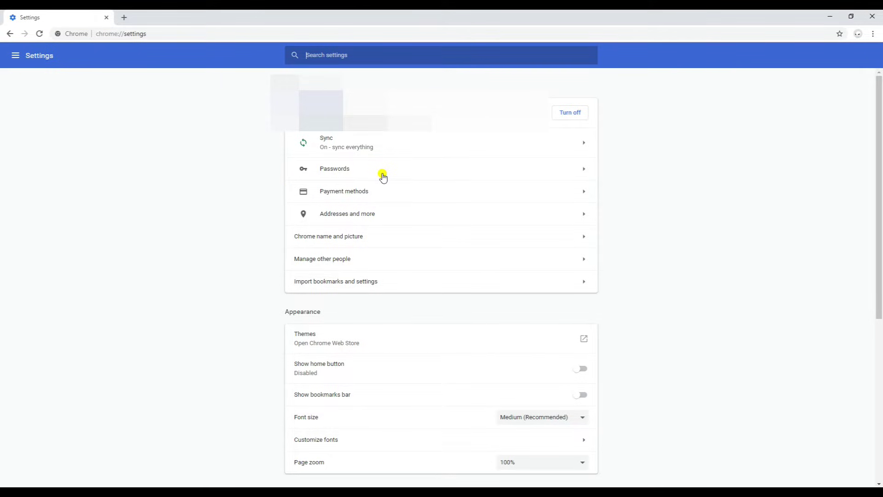
left_click(344, 170)
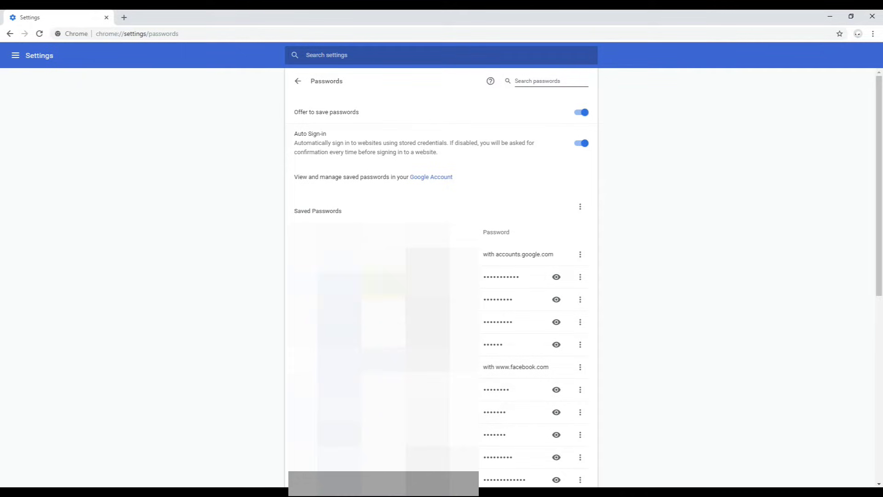
Open the saved passwords in the Google Account, entering the account password to verify identity
left_click(431, 178)
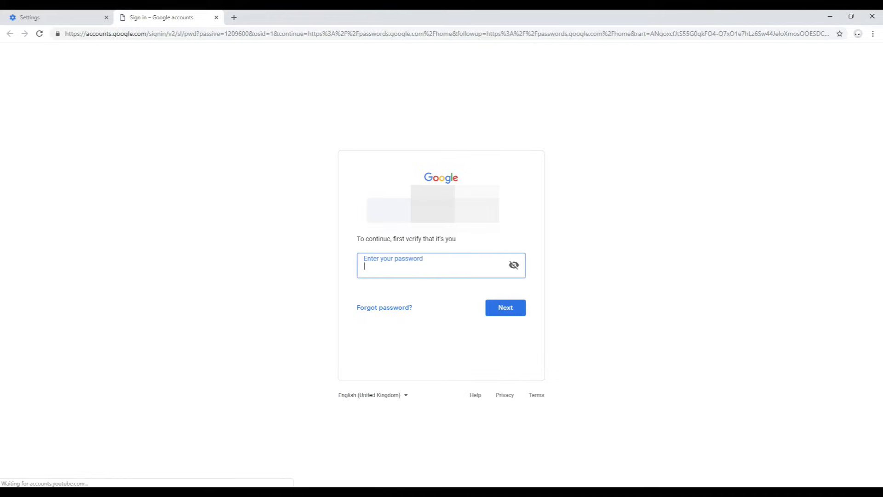
left_click(415, 266)
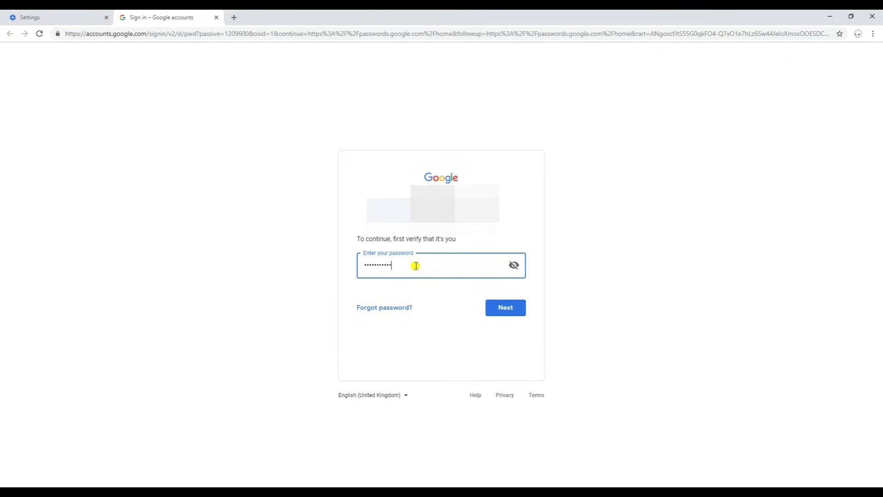
key("Return")
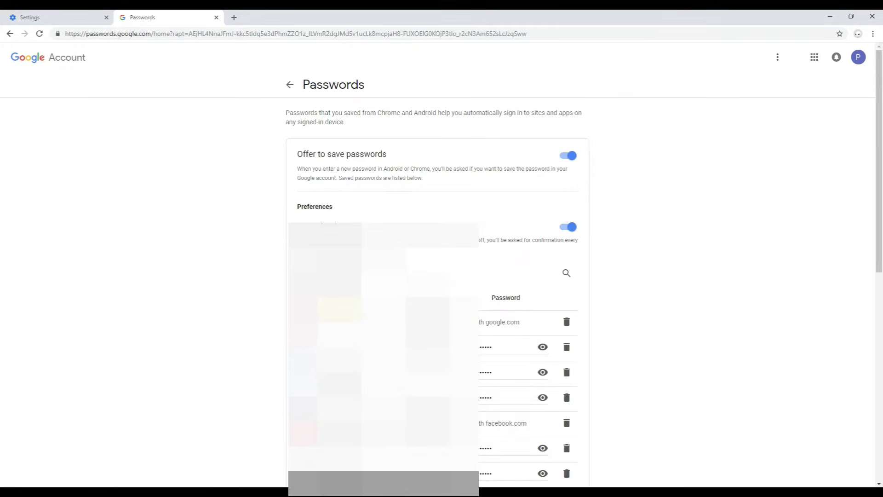
Return to the main settings page, and from the browsing history open the options for clearing browsing data
left_click(57, 19)
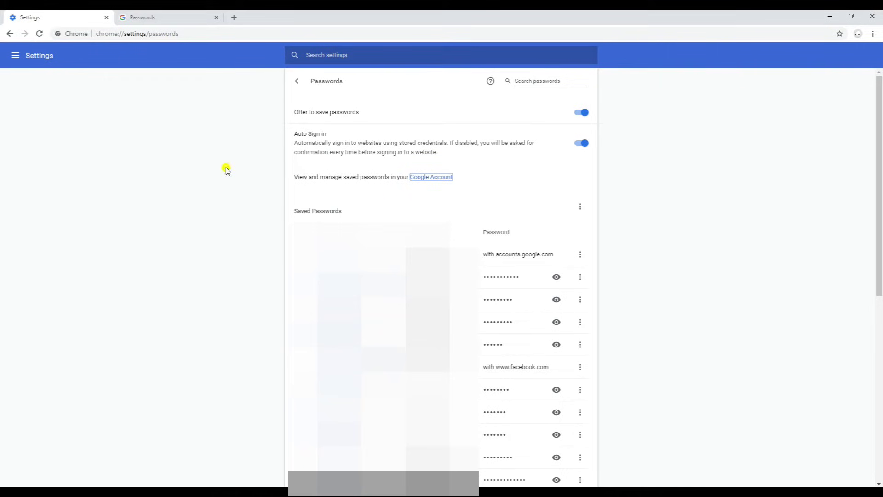
left_click(296, 82)
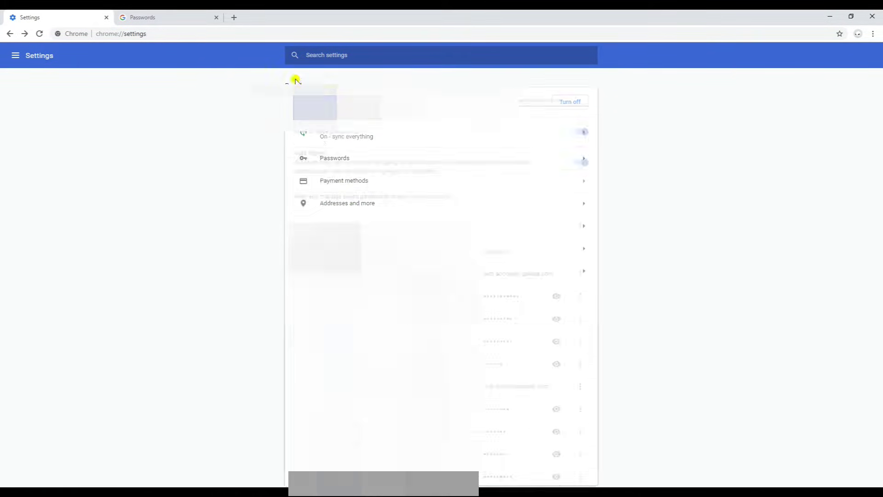
left_click(874, 35)
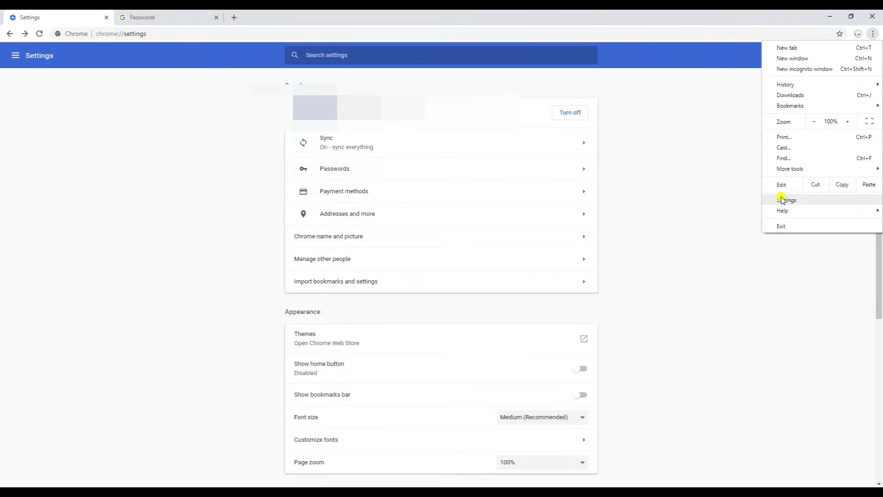
mouse_move(791, 85)
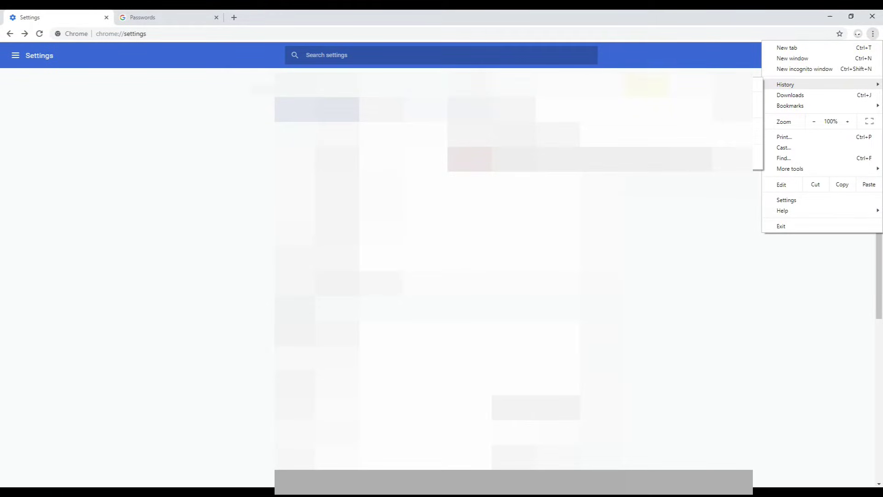
key("ctrl+h")
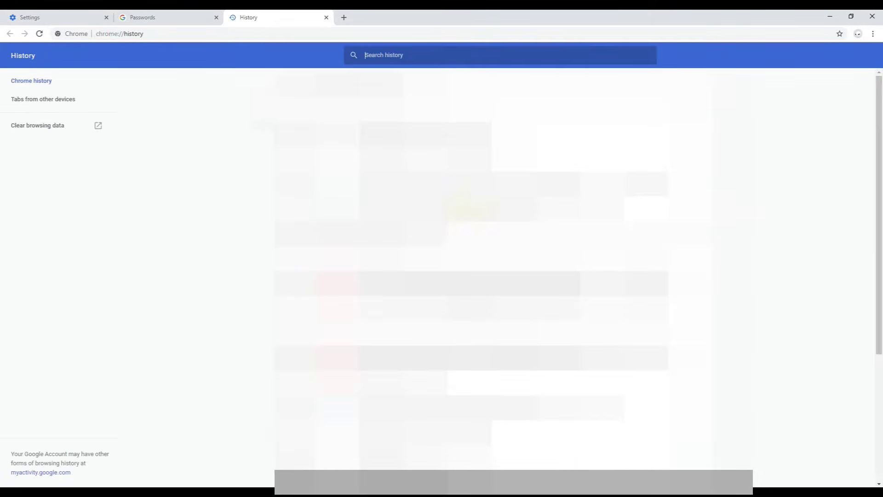
left_click(38, 126)
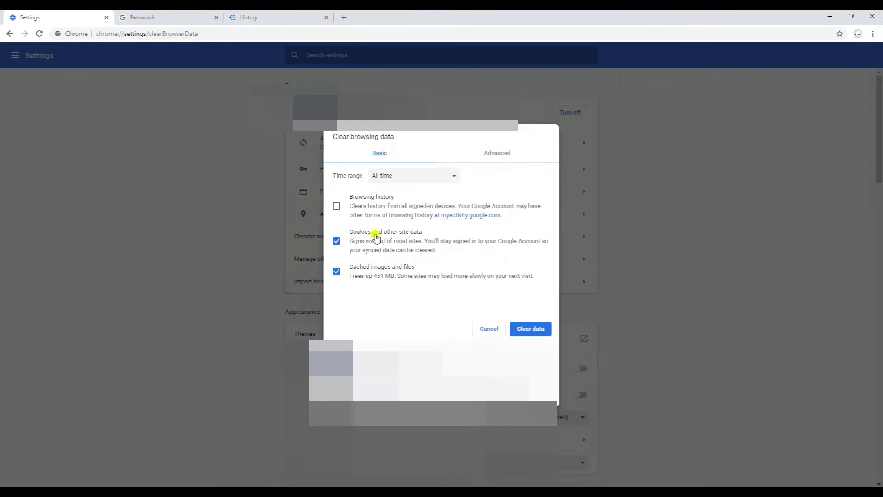
Clear all-time data using the advanced options, including browsing history, download history, cookies, cached files, and passwords and other sign-in data
left_click(500, 156)
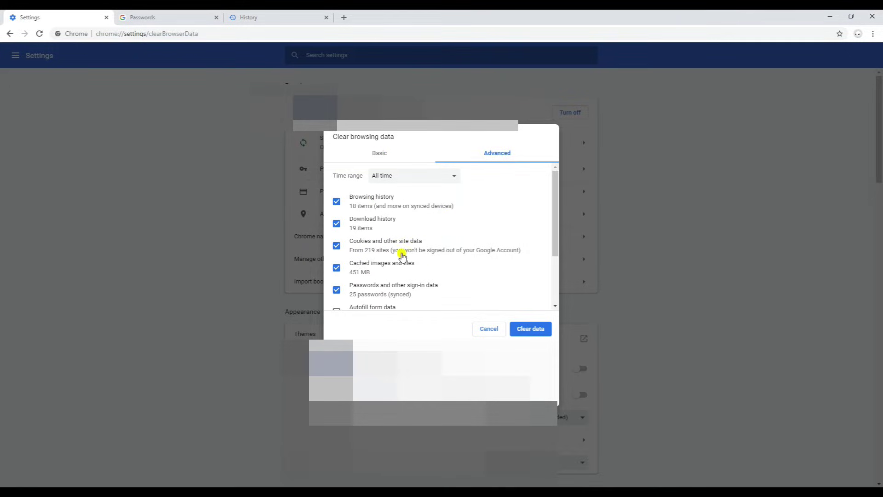
left_click(345, 293)
left_click(532, 330)
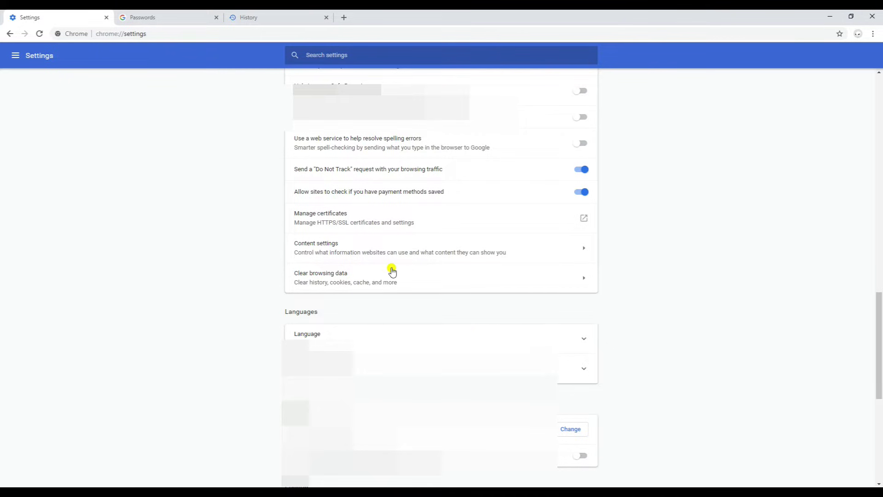
Check the saved passwords in the browser settings and in the reloaded Google Account passwords page
scroll(268, 266, "up", 15)
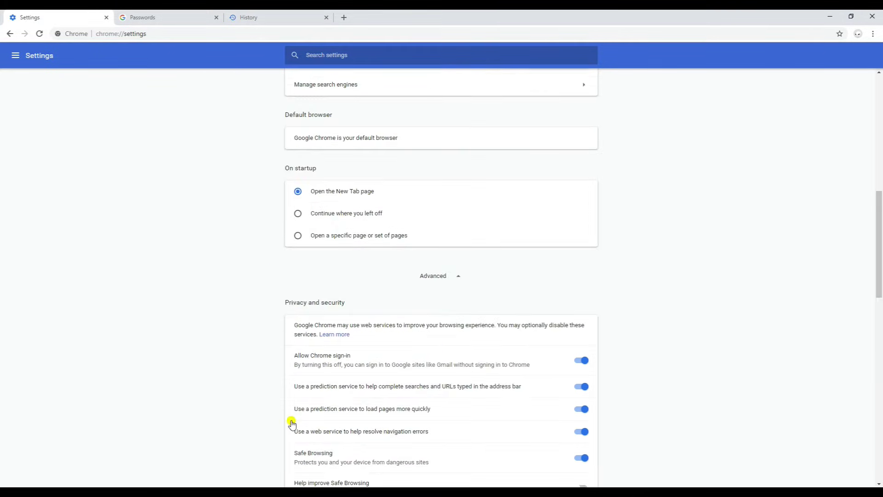
scroll(292, 423, "up", 3)
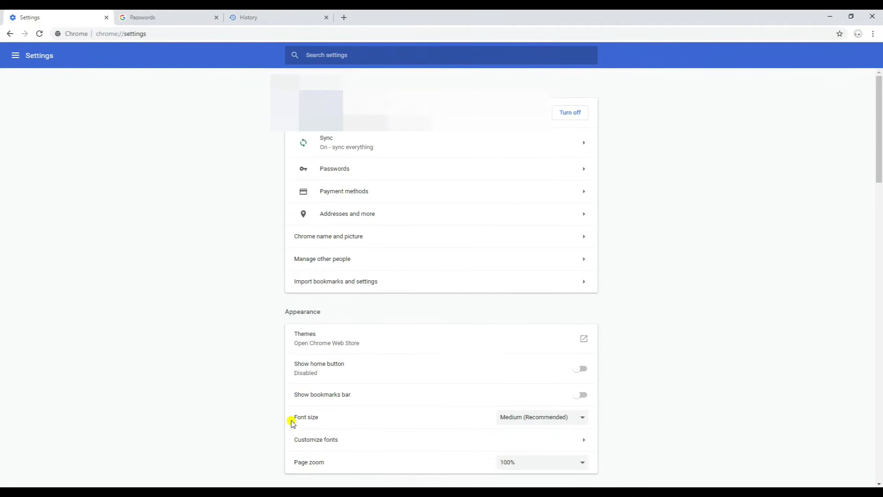
left_click(337, 174)
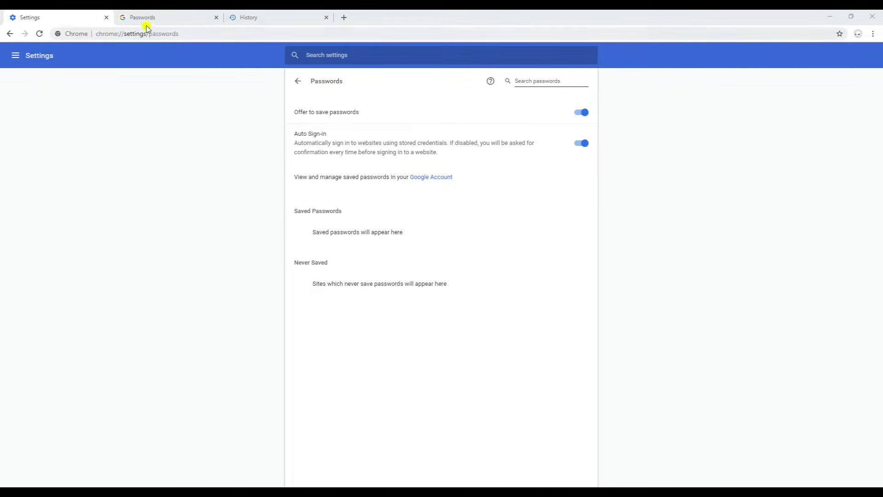
left_click(177, 18)
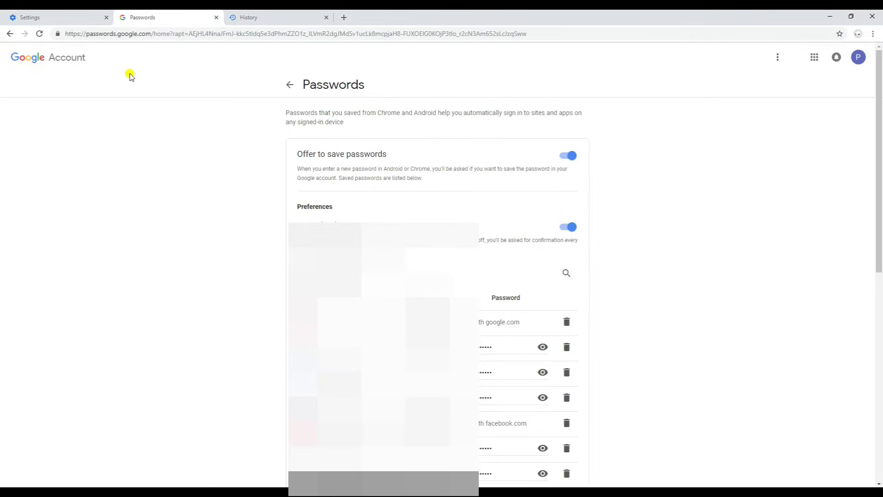
left_click(40, 34)
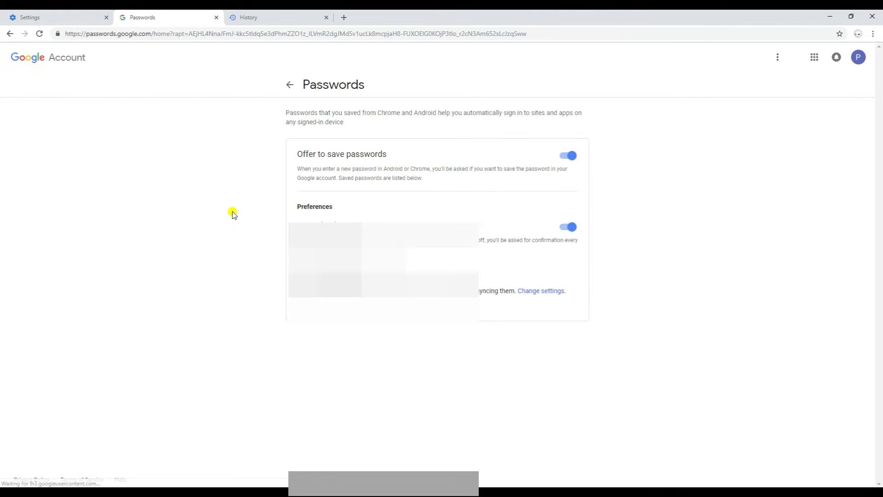
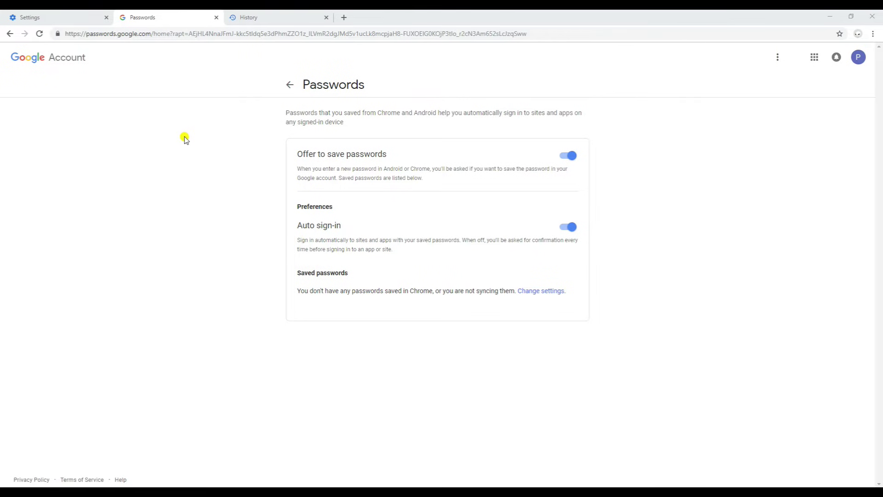
In the sync settings, turn off Sync everything and every individual item from Apps to Open Tabs, and return to the main settings
left_click(45, 20)
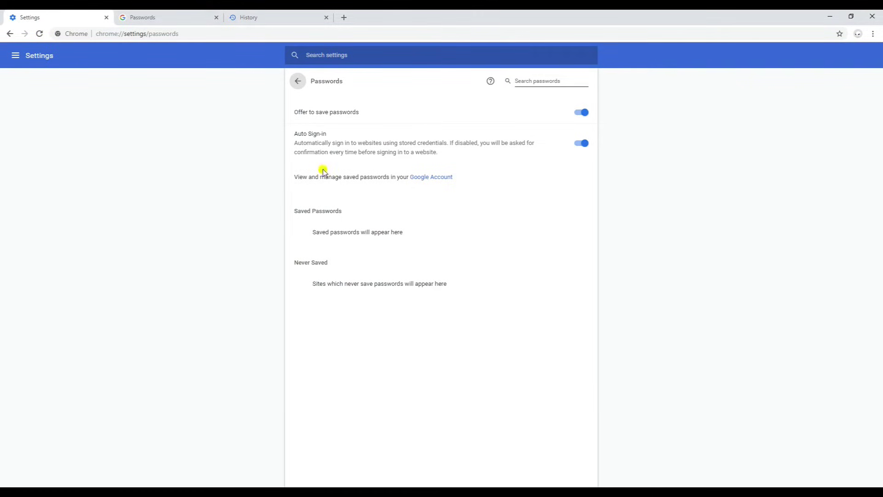
left_click(299, 81)
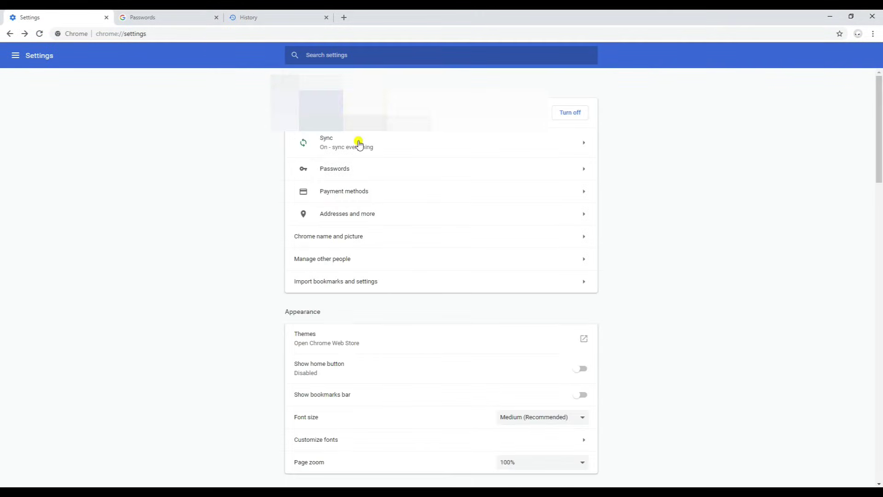
left_click(359, 142)
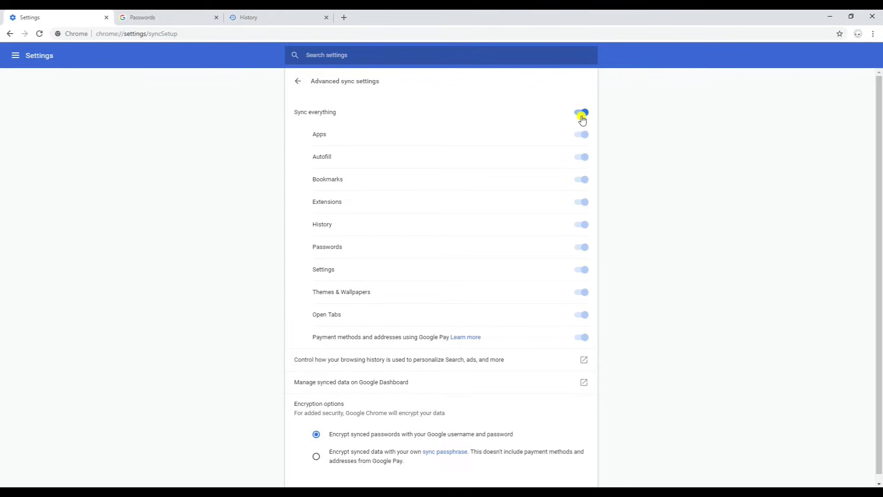
left_click(582, 113)
left_click(582, 134)
left_click(582, 156)
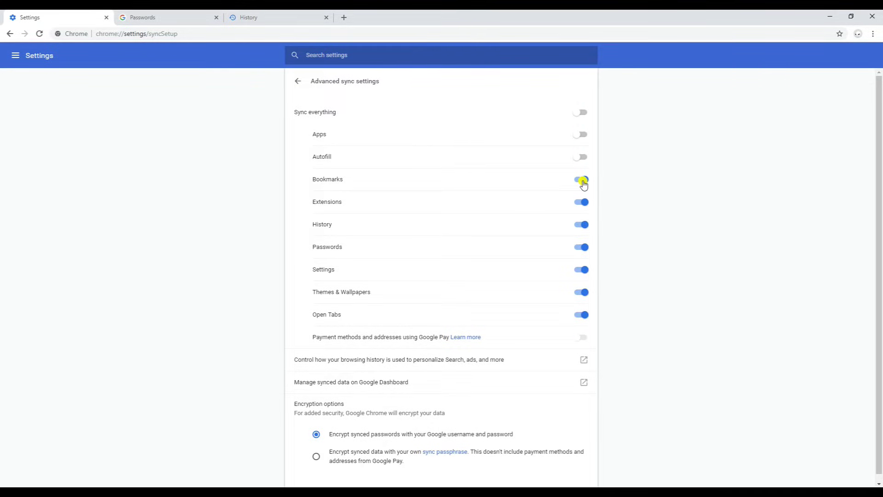
left_click(582, 180)
left_click(582, 203)
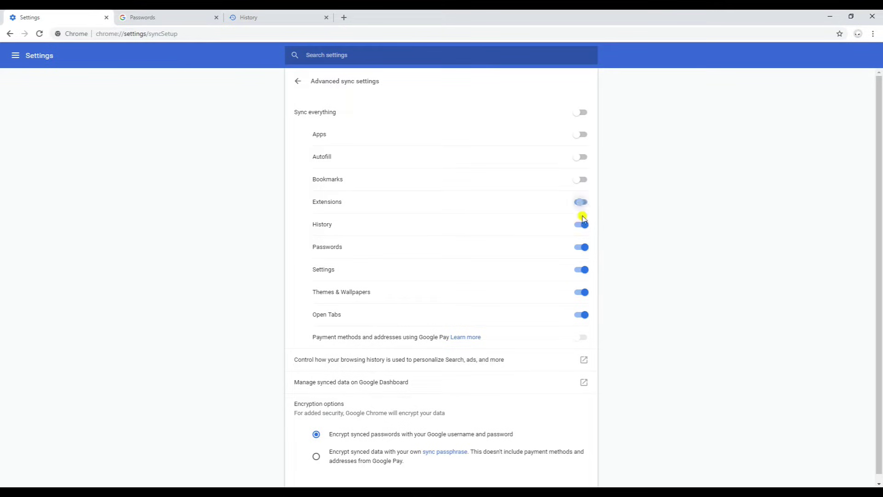
left_click(582, 226)
left_click(583, 248)
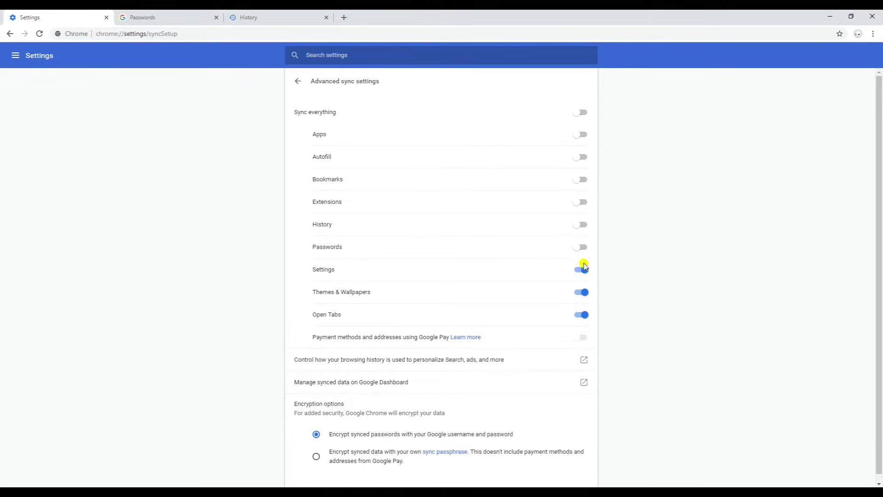
left_click(582, 270)
left_click(582, 293)
left_click(582, 315)
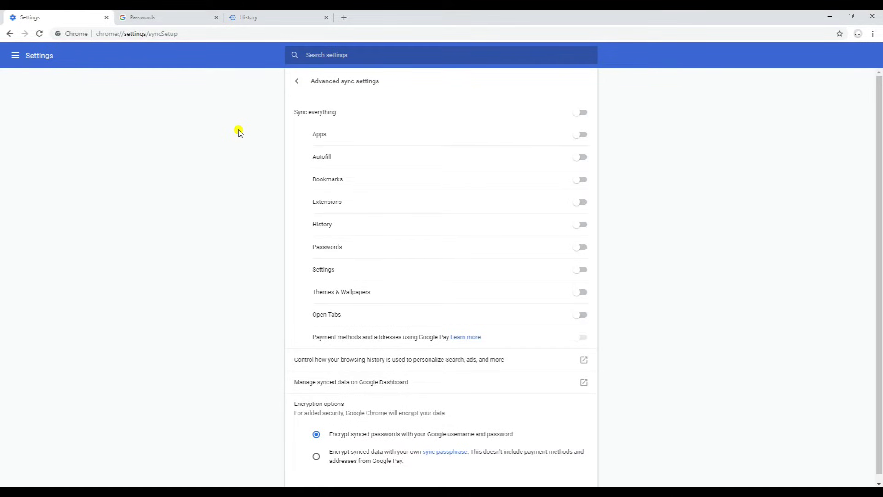
left_click(298, 82)
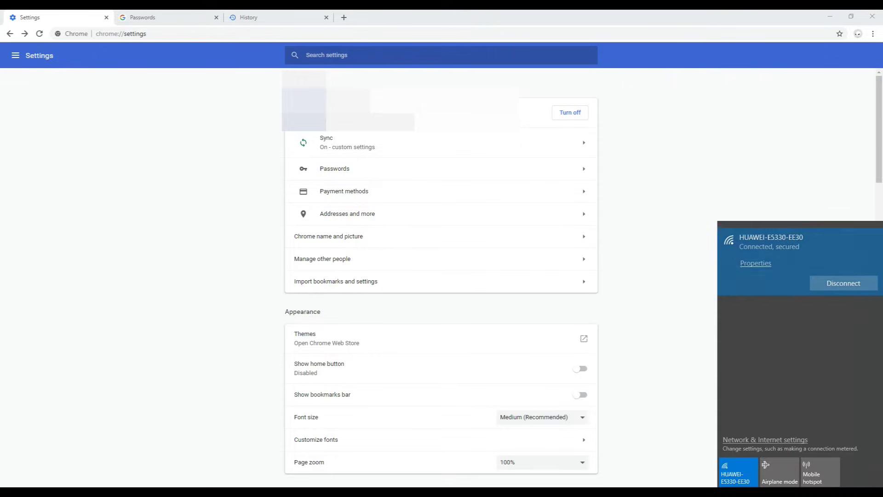
Turn off the computer's Wi-Fi connection and close the browser window
left_click(735, 469)
left_click(671, 415)
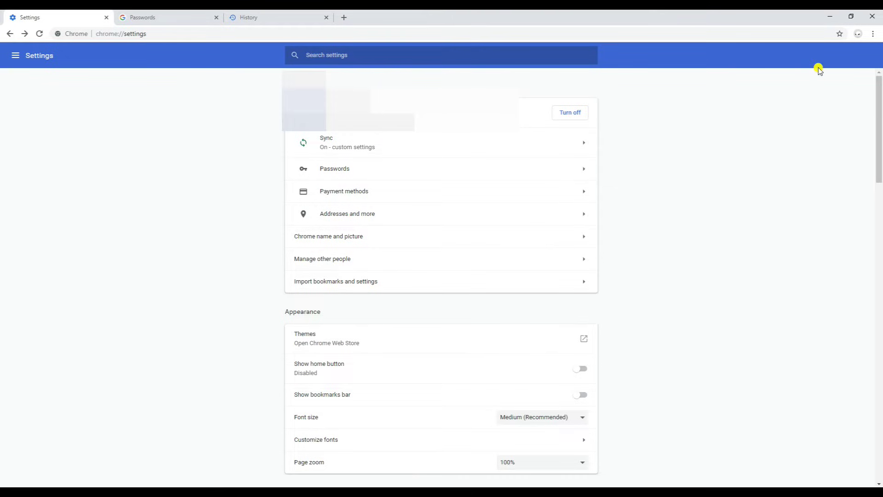
left_click(873, 18)
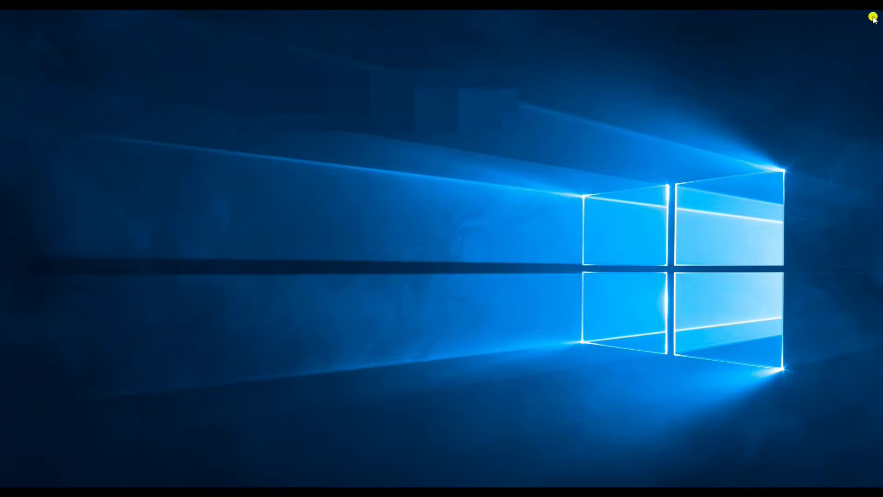
Refresh the desktop and open the folder C:\Users\%USERNAME%\AppData\Local\Google\Chrome through Windows search
right_click(262, 286)
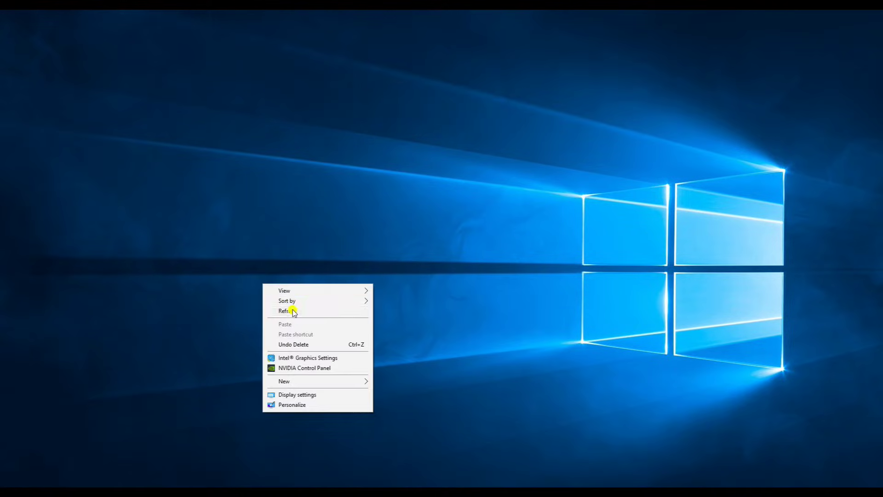
left_click(291, 309)
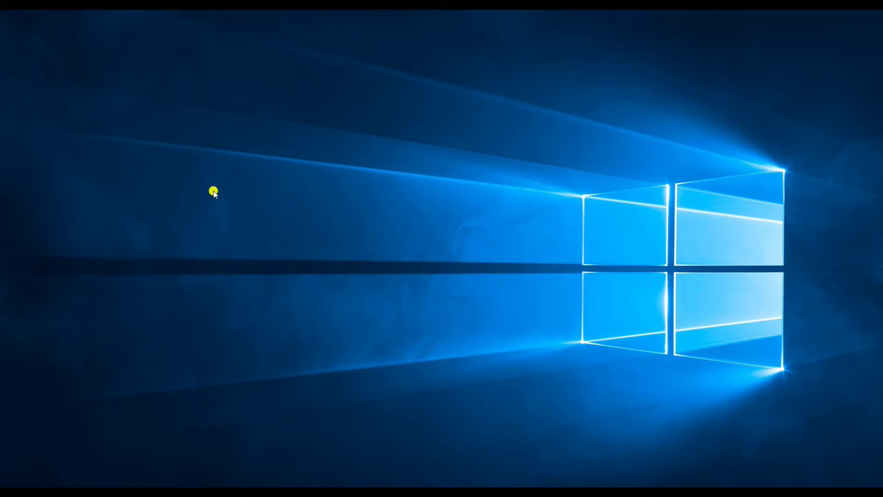
left_click(49, 481)
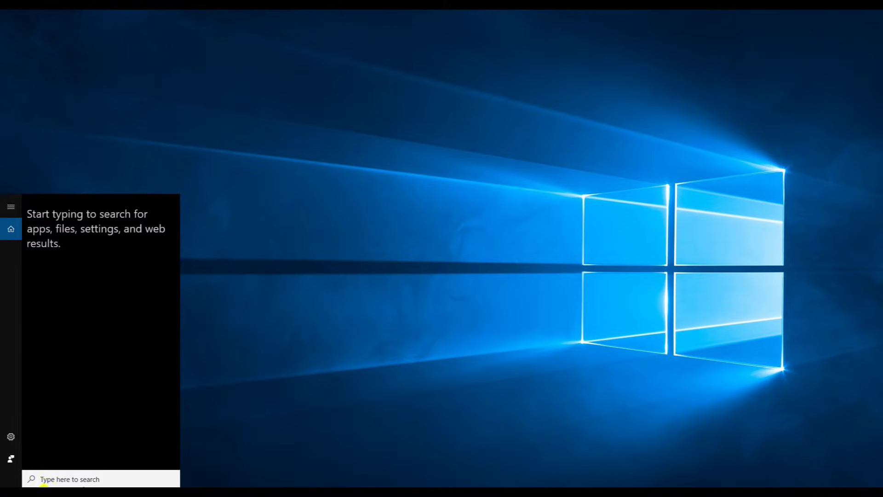
type("C:\\Users\\%USERNAME%\\AppData\\Local\\Google\\Chrome")
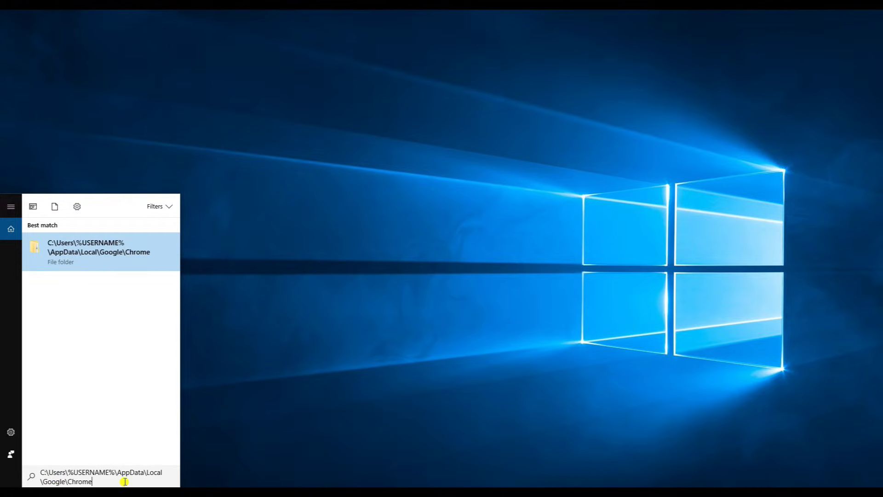
key("Return")
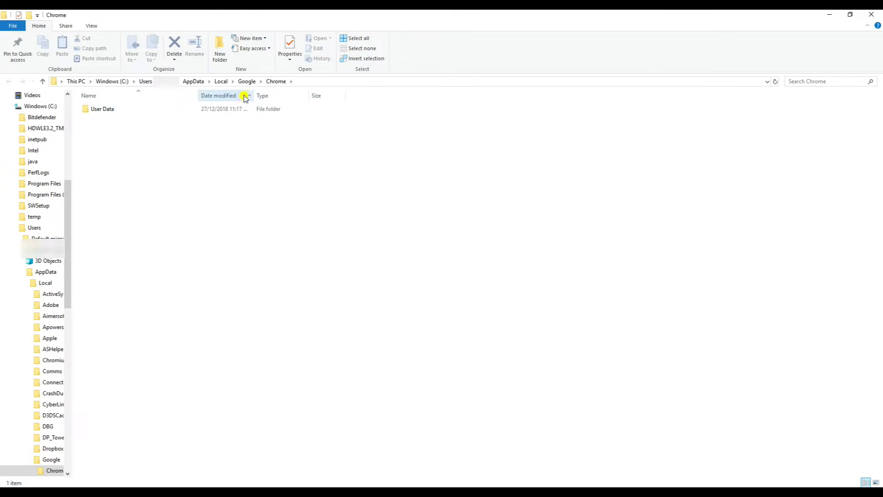
Restore the User Data folder to its previous version from 25 December 2018, 11:55 AM, and close its properties
right_click(105, 111)
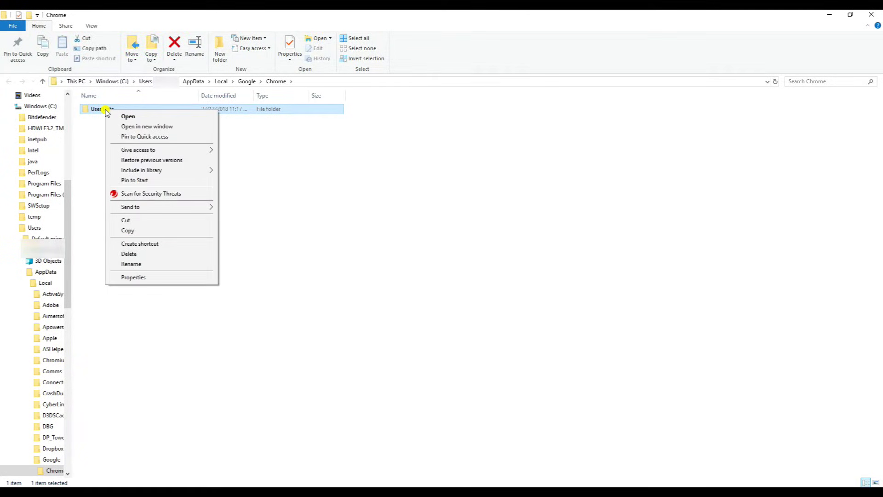
left_click(187, 162)
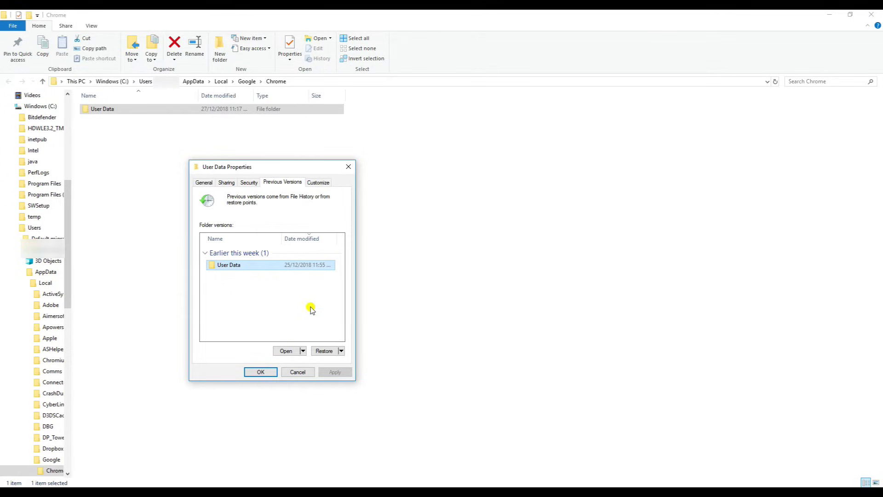
left_click(326, 354)
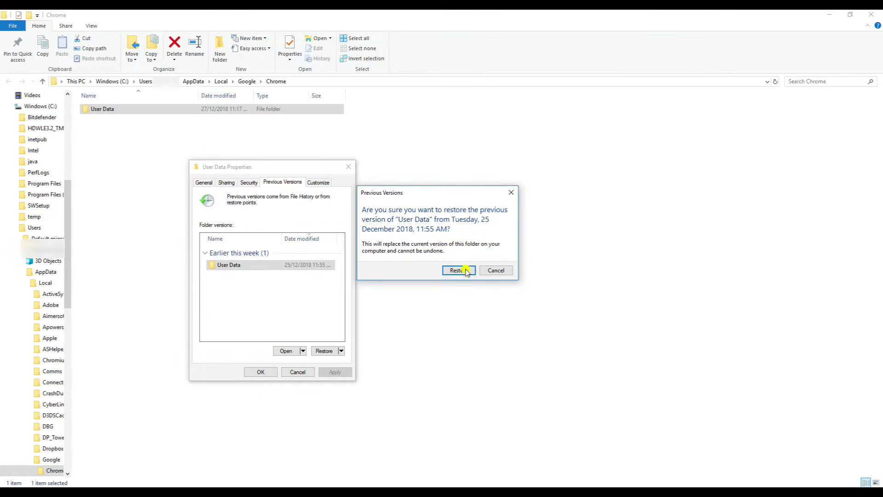
left_click(451, 273)
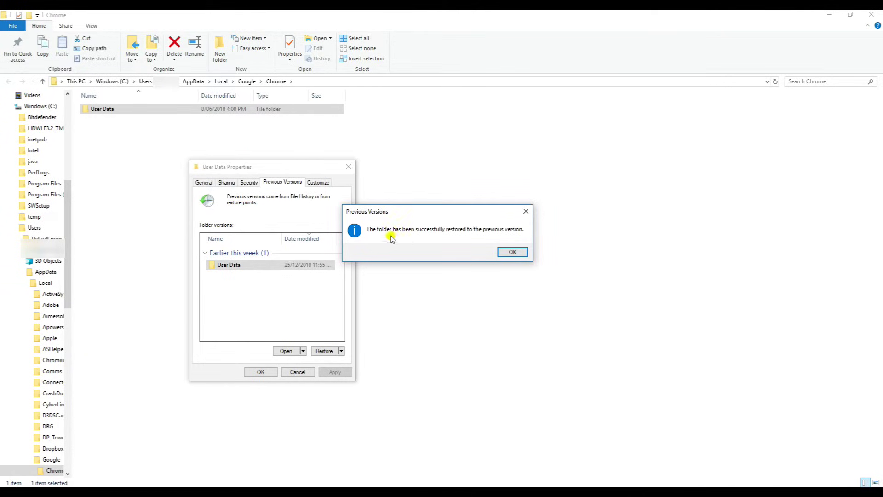
left_click(513, 252)
left_click(260, 372)
Switch to Chrome, minimize the folder window and open the browser settings
left_click(330, 485)
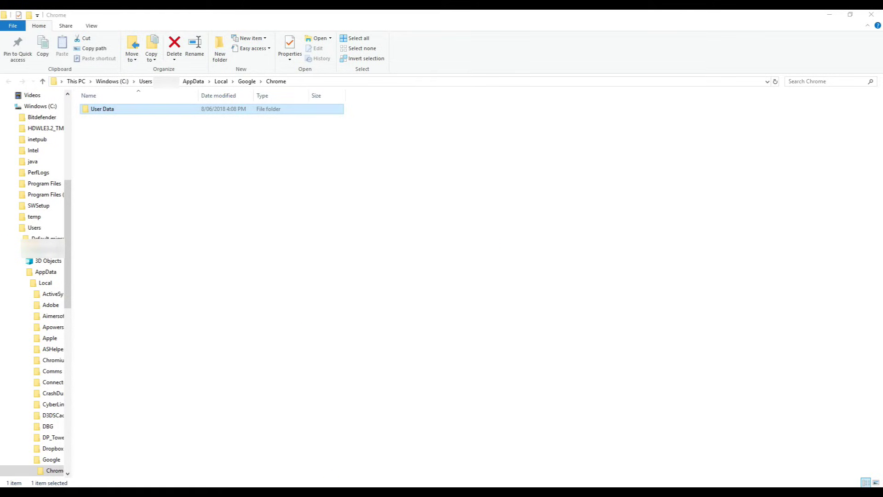
left_click(828, 17)
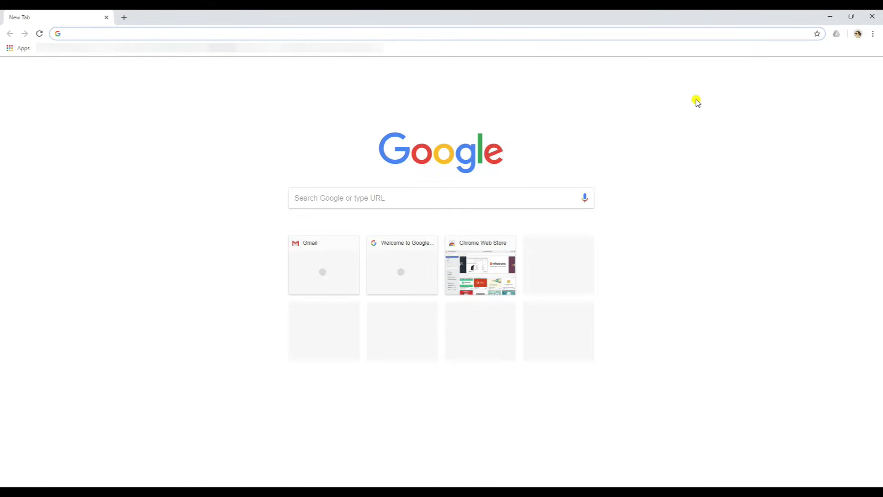
left_click(873, 36)
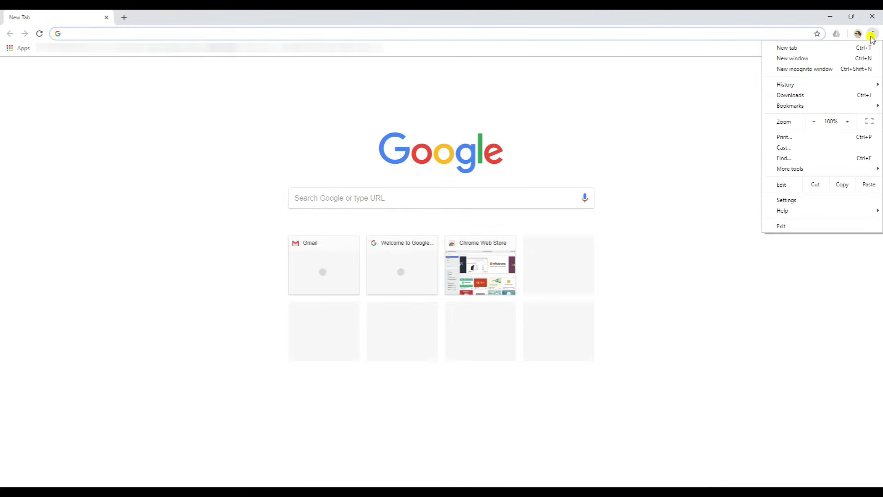
left_click(786, 200)
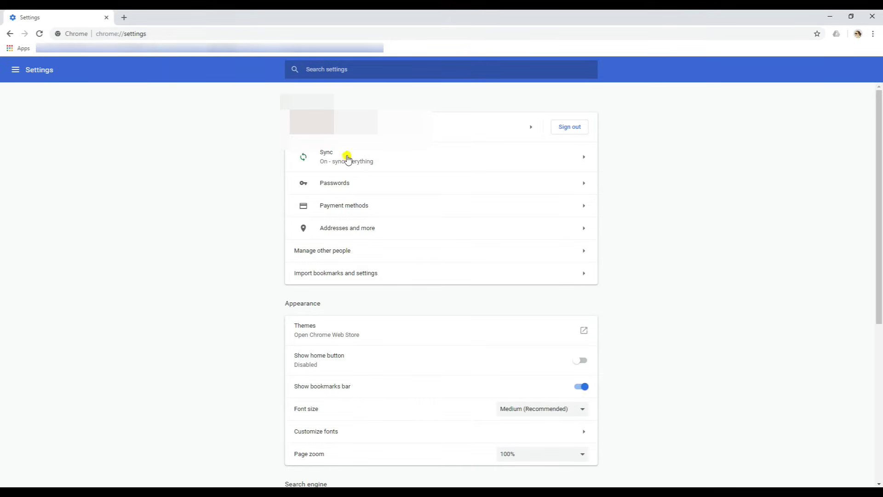
Turn off Sync everything and each individual sync item from Apps to Open Tabs, and return to the main settings
left_click(334, 156)
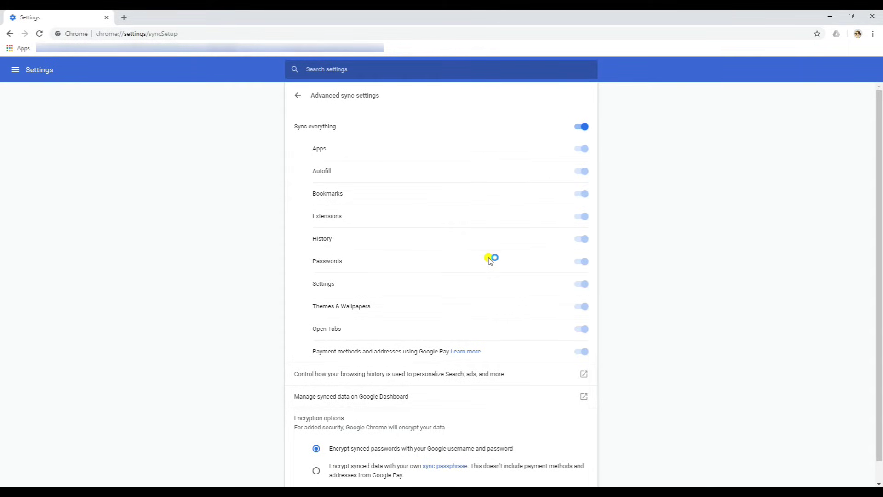
left_click(582, 130)
left_click(582, 149)
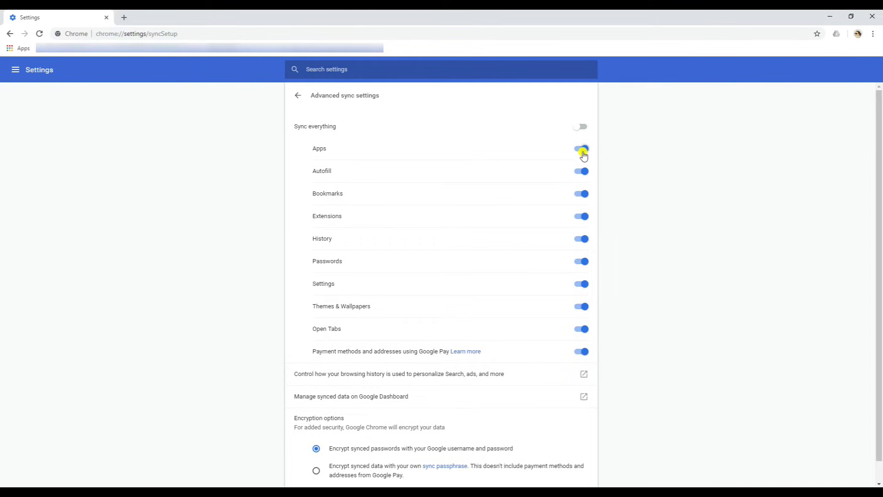
left_click(582, 171)
left_click(581, 194)
left_click(582, 216)
left_click(582, 239)
left_click(582, 261)
left_click(582, 284)
left_click(582, 307)
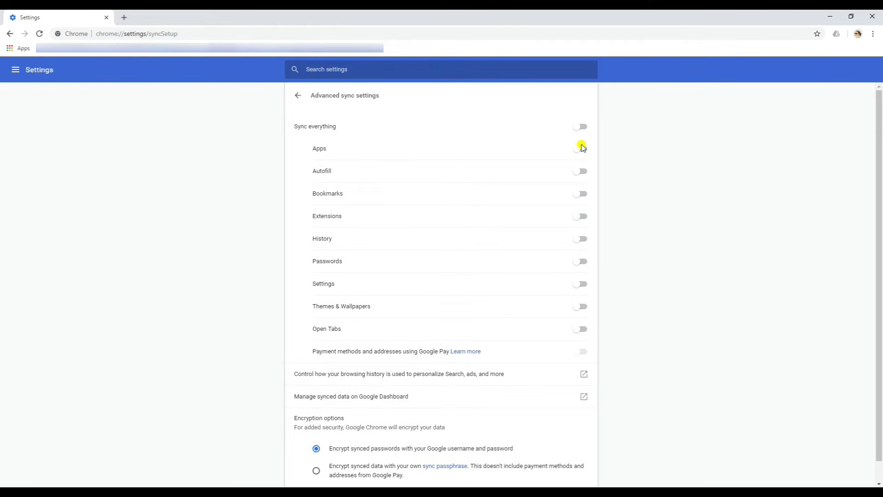
left_click(296, 95)
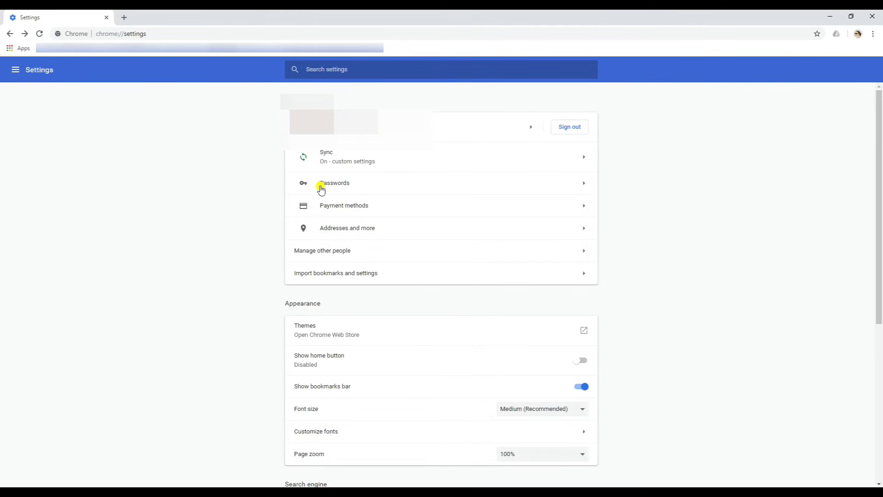
left_click(342, 185)
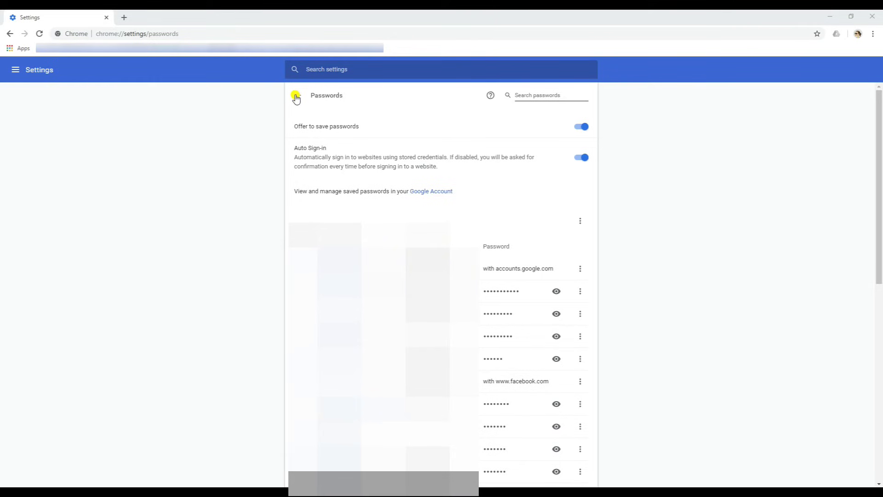
scroll(462, 335, "down", 1)
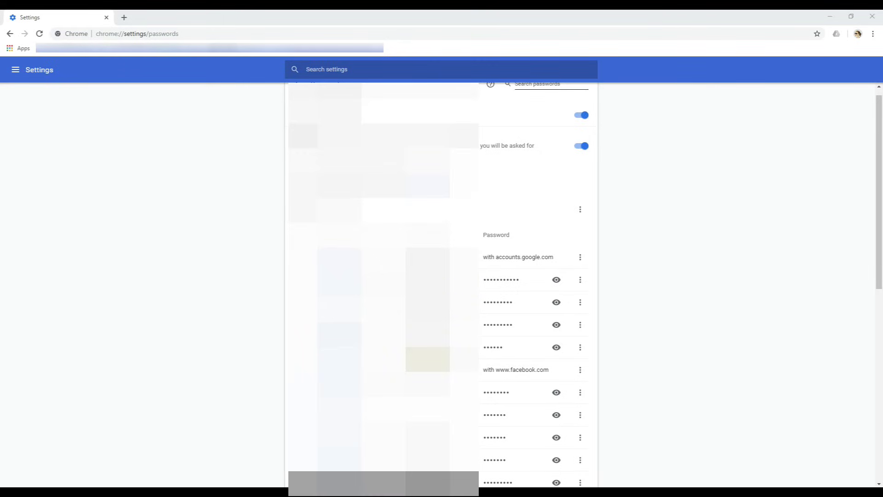
scroll(442, 286, "down", 2)
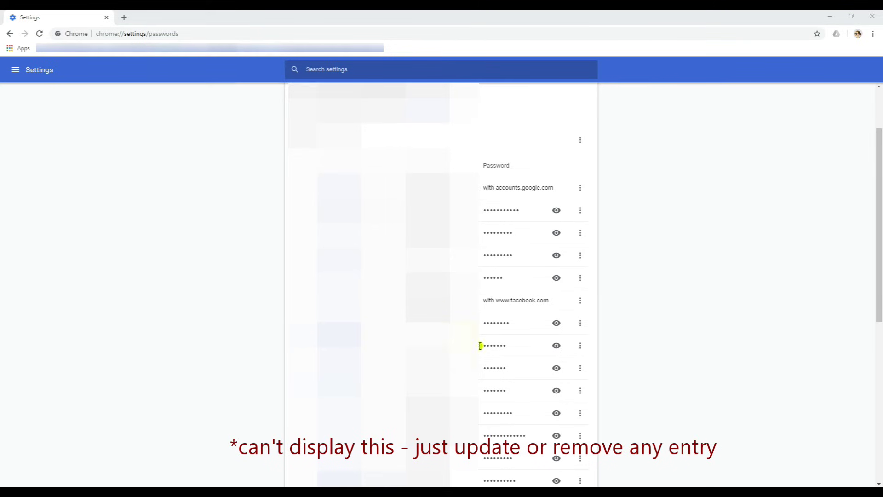
left_click(580, 346)
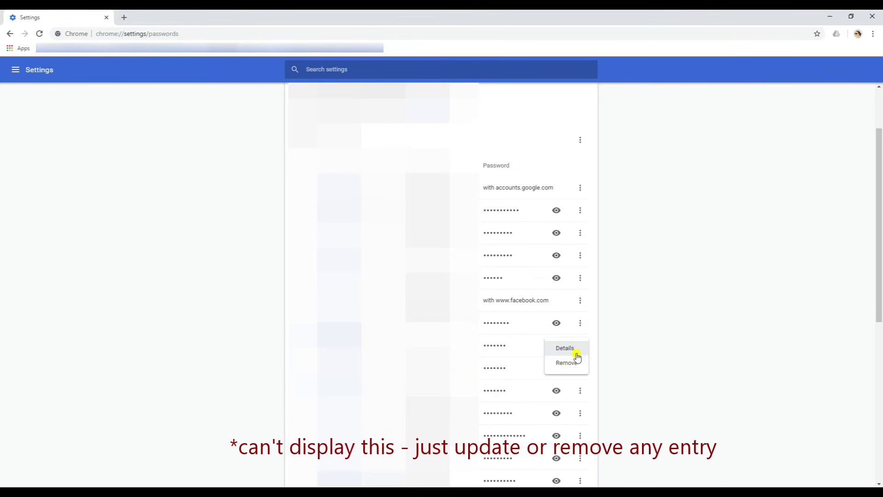
left_click(569, 363)
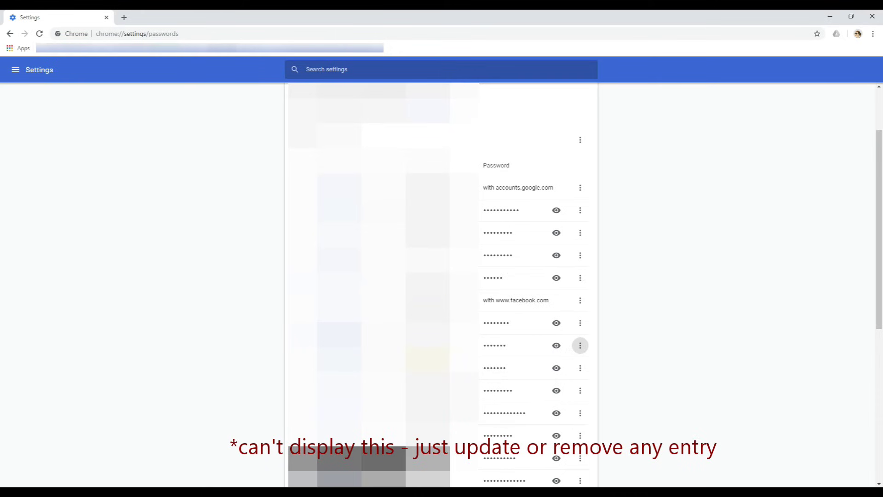
scroll(441, 285, "down", 2)
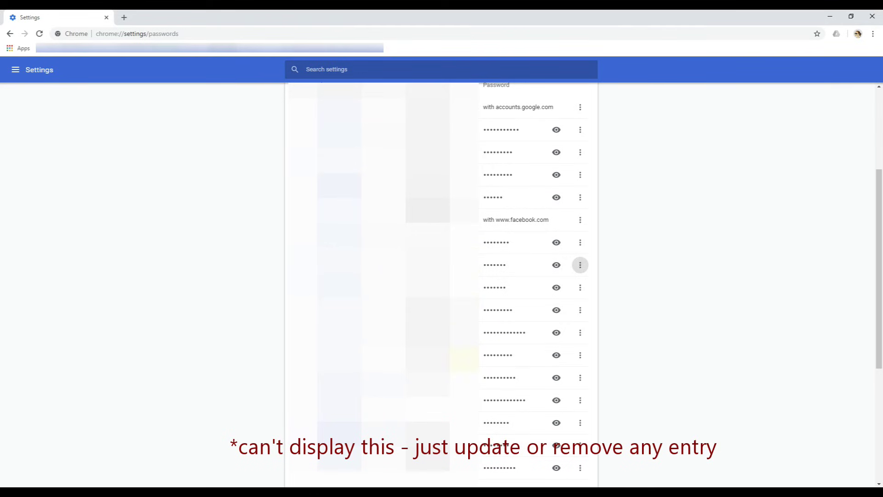
left_click(580, 401)
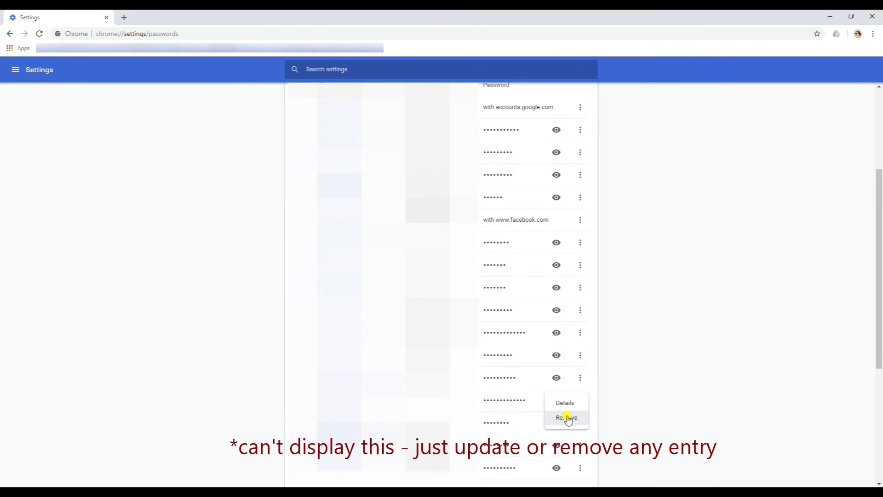
left_click(567, 418)
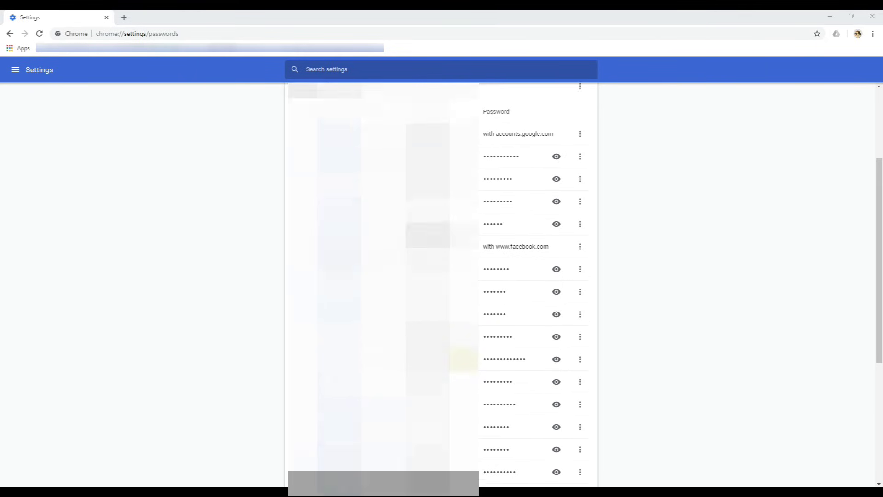
Turn the computer's Wi-Fi back on and return to the saved passwords page
scroll(480, 344, "up", 4)
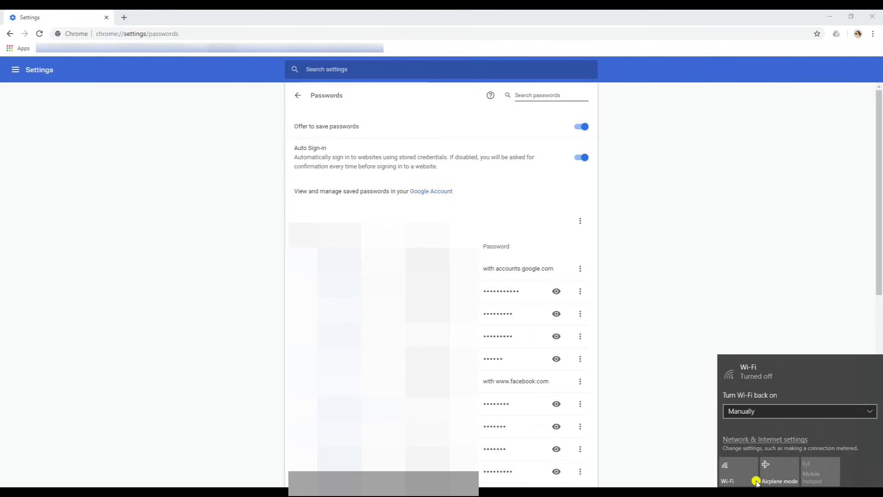
left_click(752, 479)
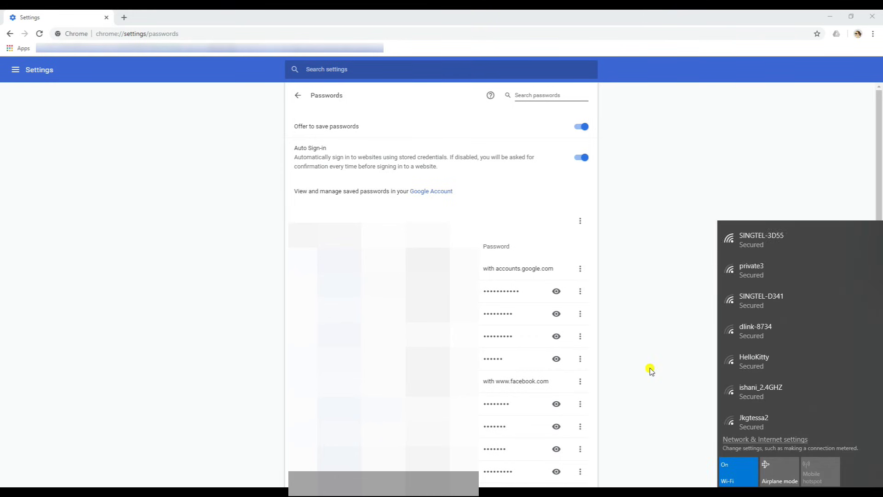
left_click(650, 369)
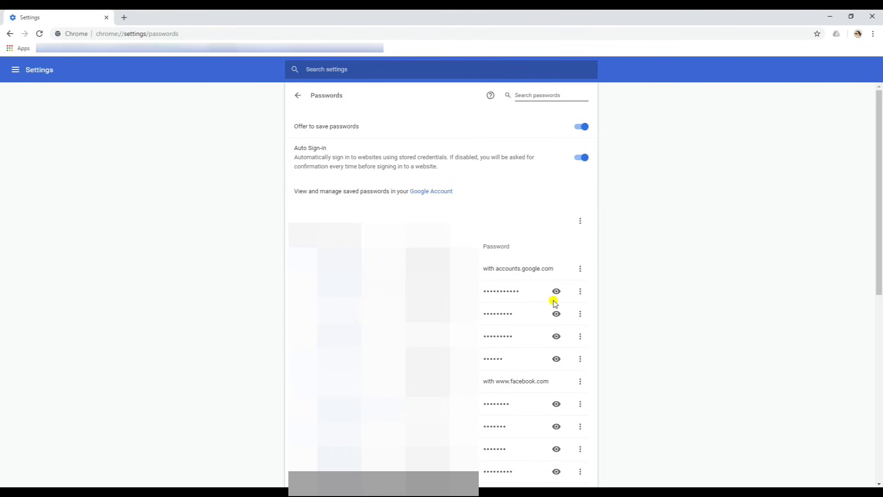
Sign in to Chrome again to resume sync using the account password, dismiss the extension notice and close the Google tab
left_click(298, 95)
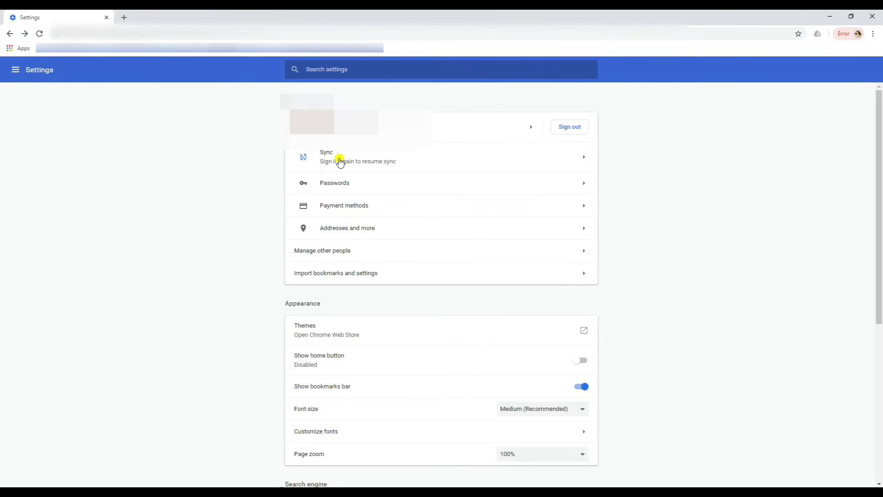
left_click(340, 161)
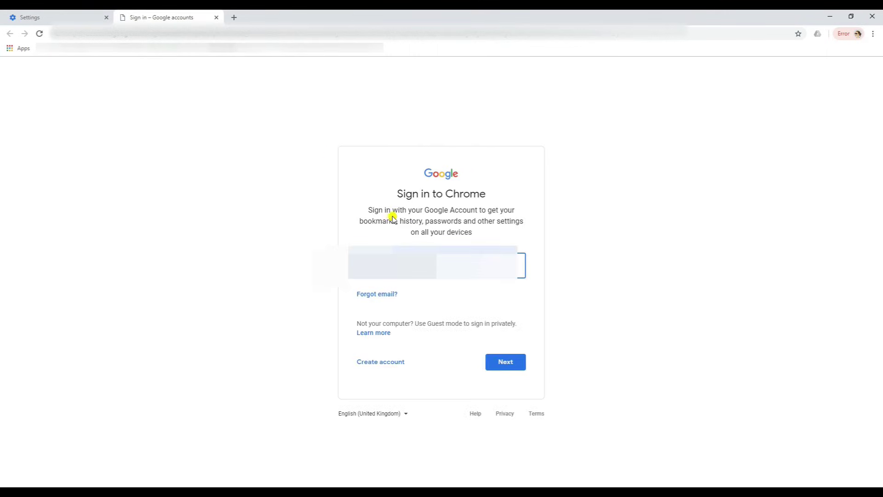
left_click(489, 363)
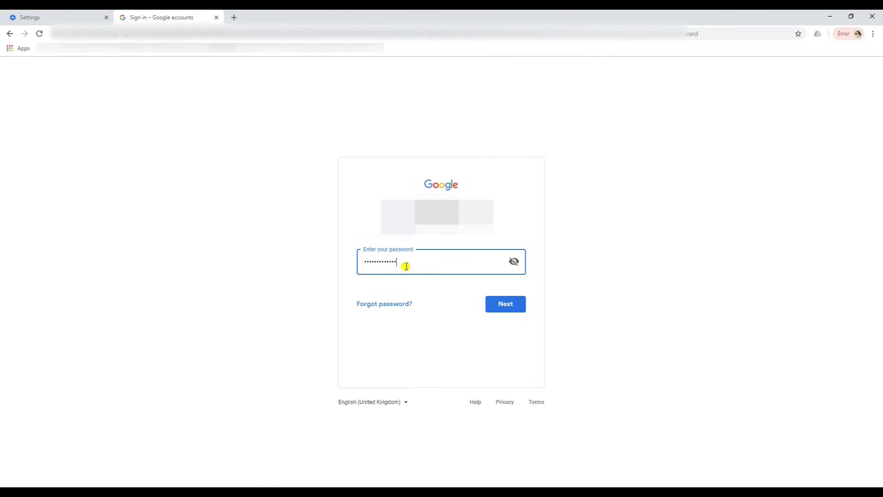
key("Return")
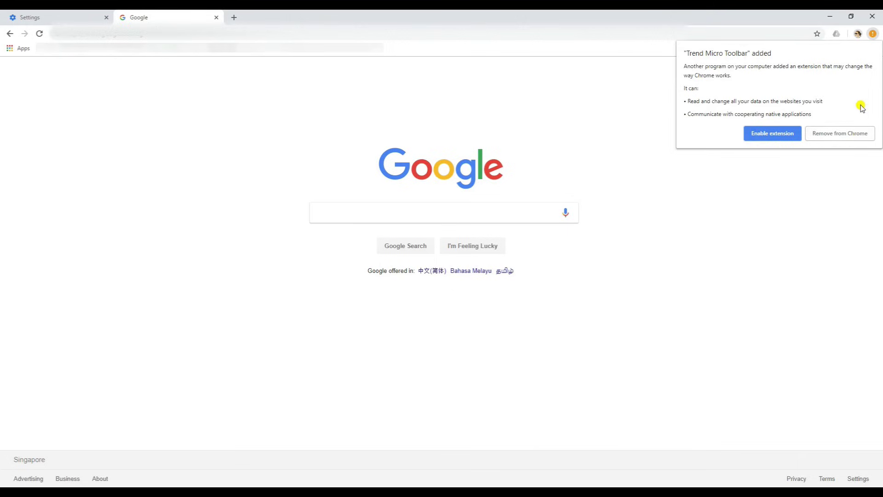
left_click(803, 172)
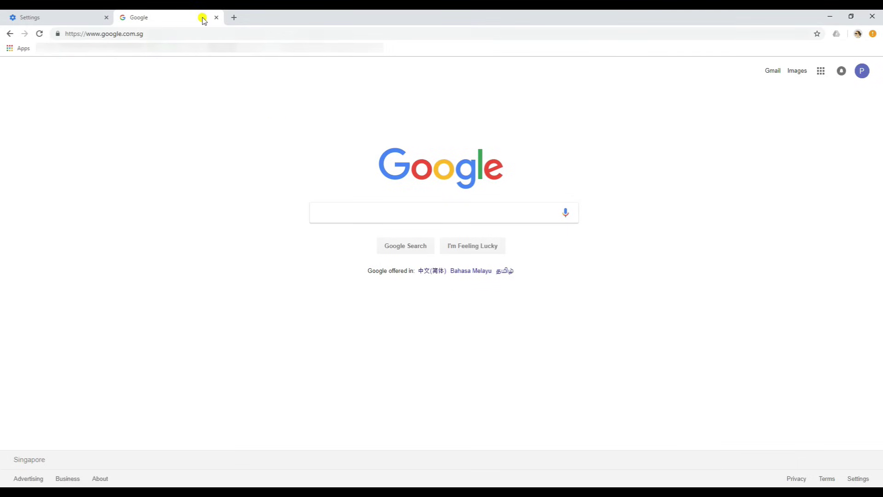
left_click(216, 18)
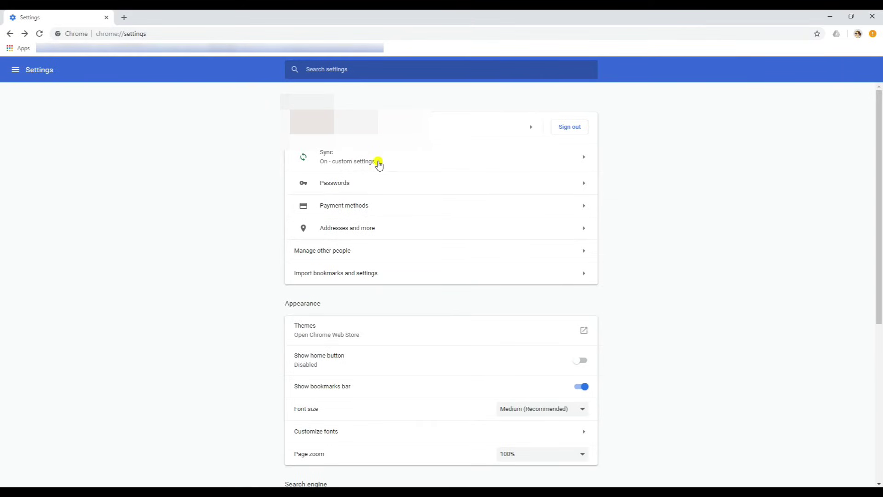
Check the advanced sync settings and the Google Account saved passwords, verifying with the account password, and return to the browser's password settings
left_click(420, 159)
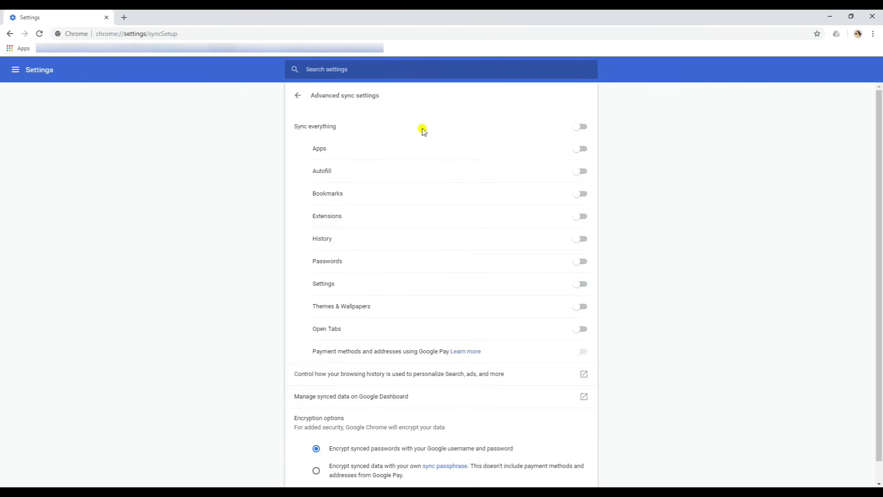
left_click(298, 96)
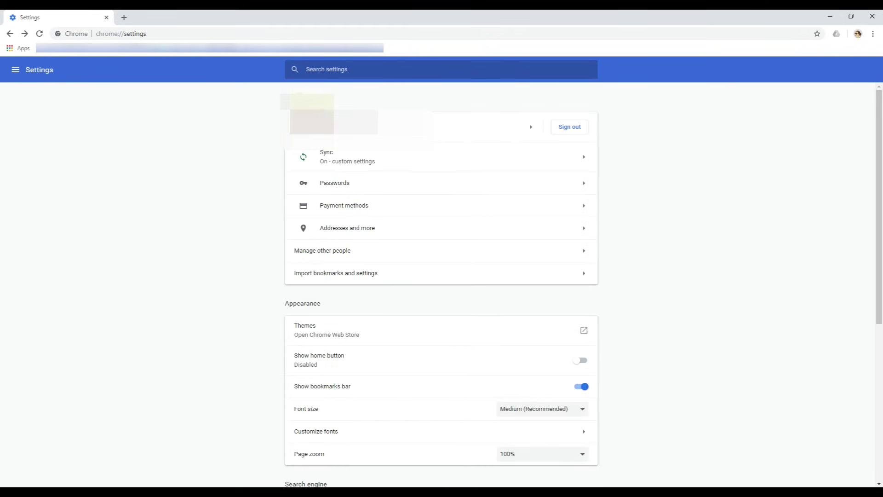
left_click(351, 184)
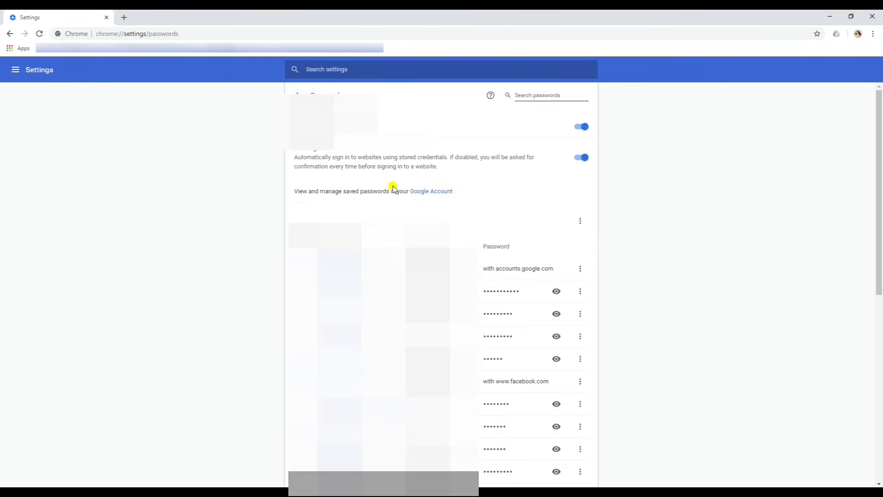
left_click(436, 192)
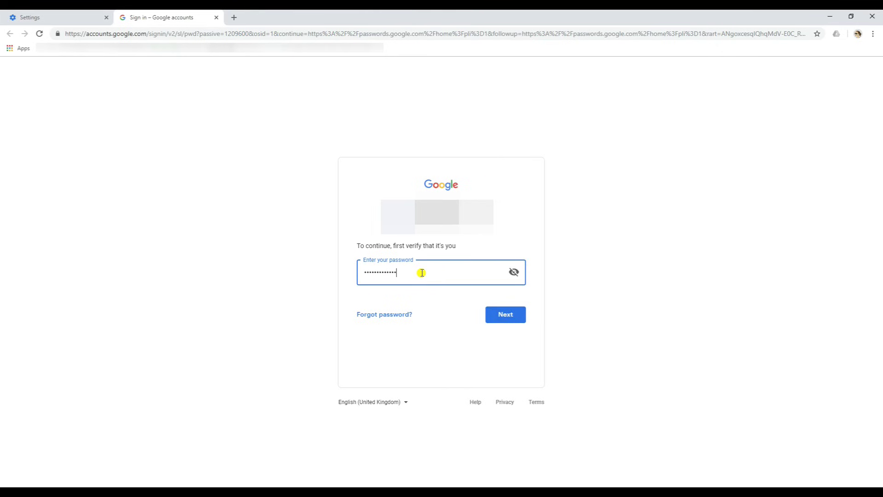
key("Return")
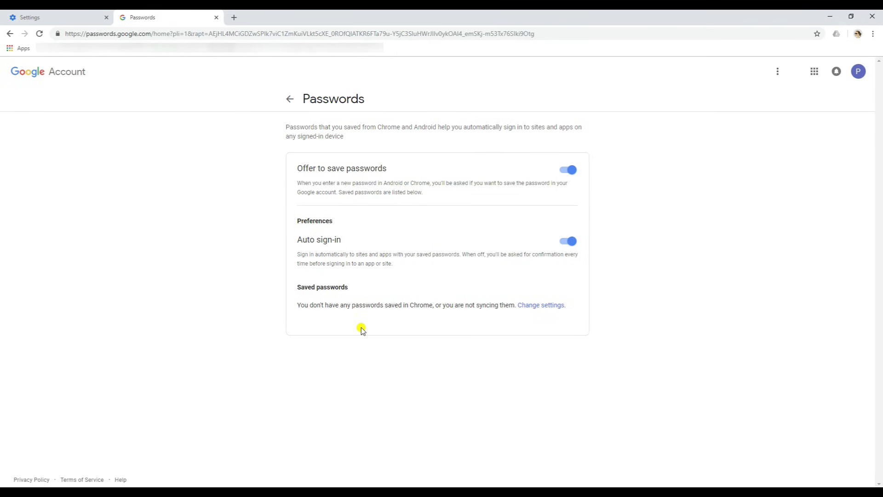
left_click(59, 16)
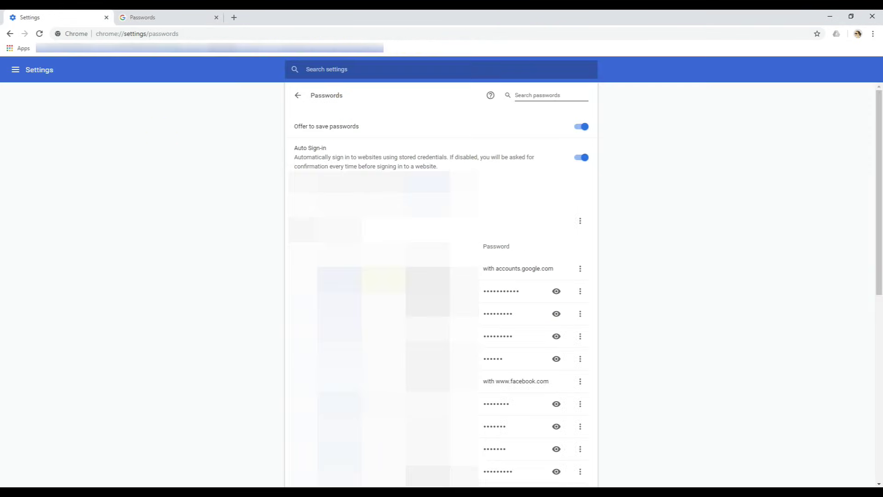
Look over the browser's saved passwords and turn on Sync everything in the advanced sync settings
scroll(442, 286, "down", 2)
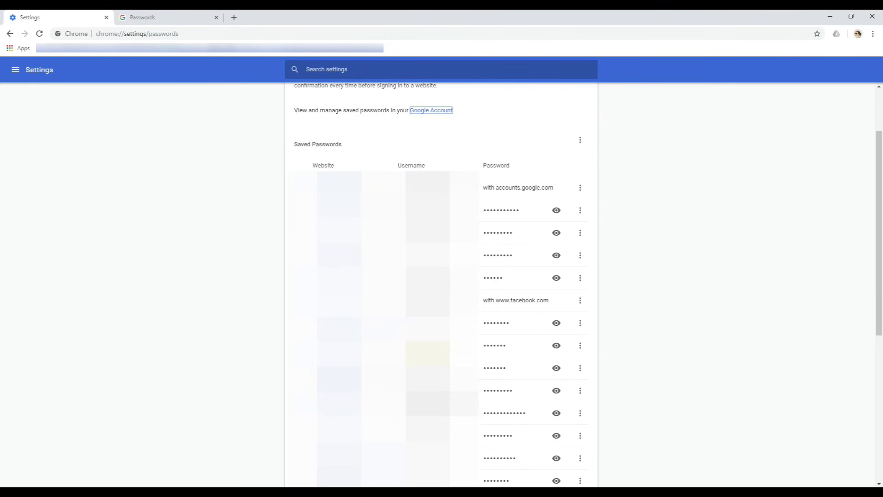
scroll(442, 285, "up", 2)
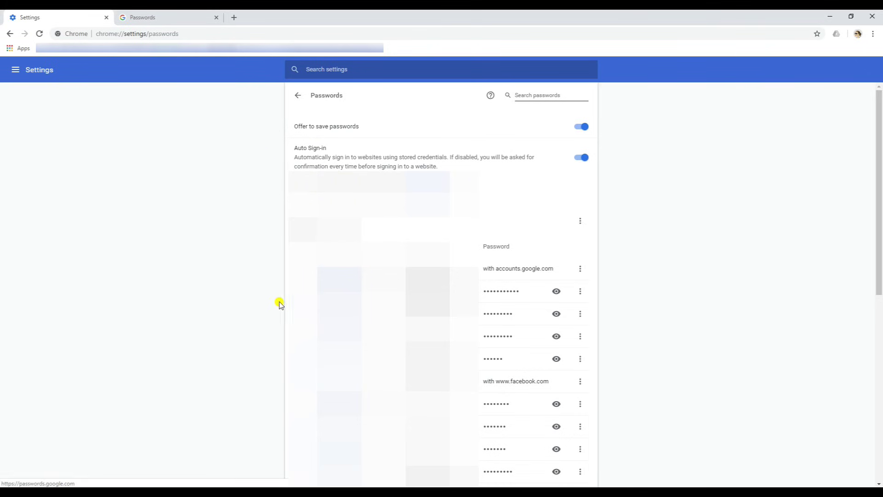
left_click(298, 97)
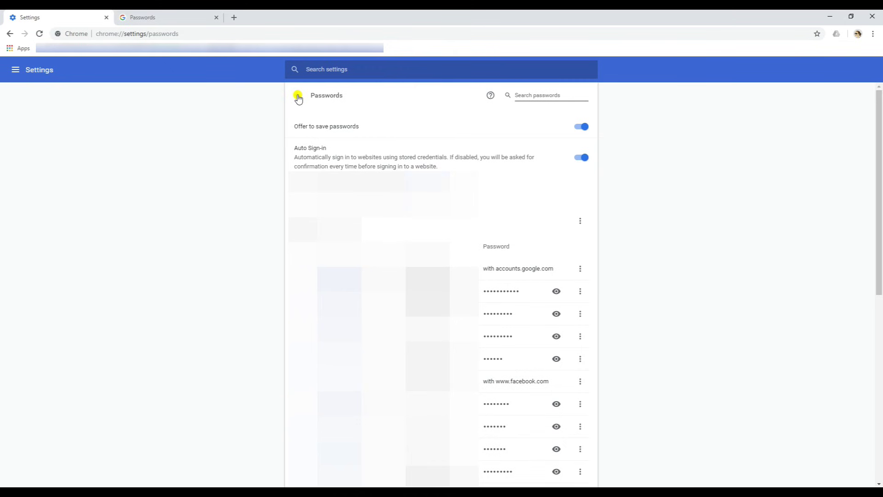
left_click(344, 158)
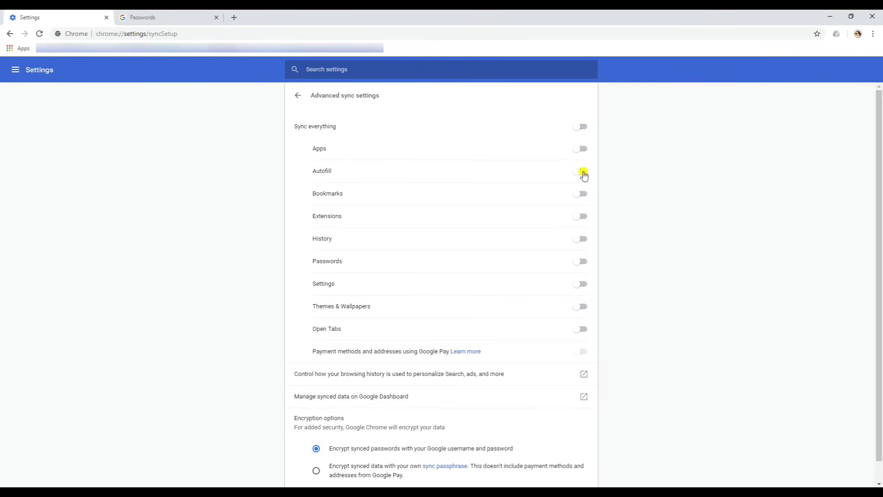
left_click(581, 127)
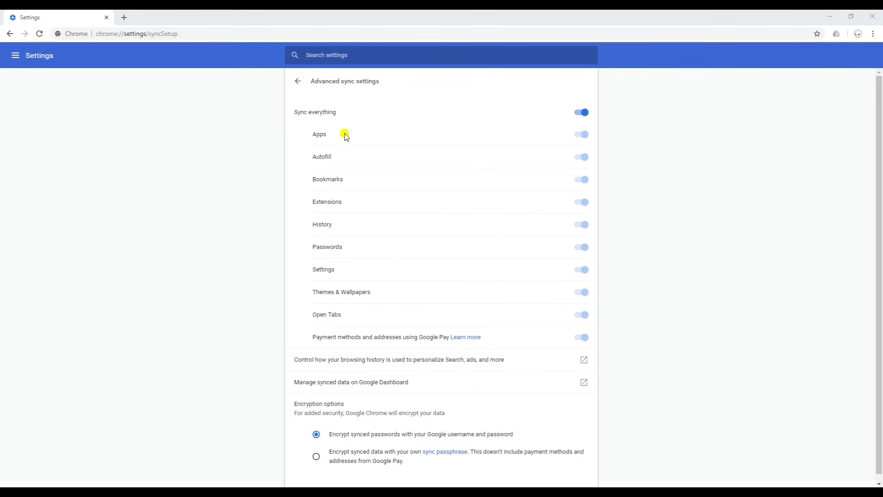
Open the Google Account's saved passwords from the browser's password settings, verifying with the account password, and look through the list
left_click(299, 82)
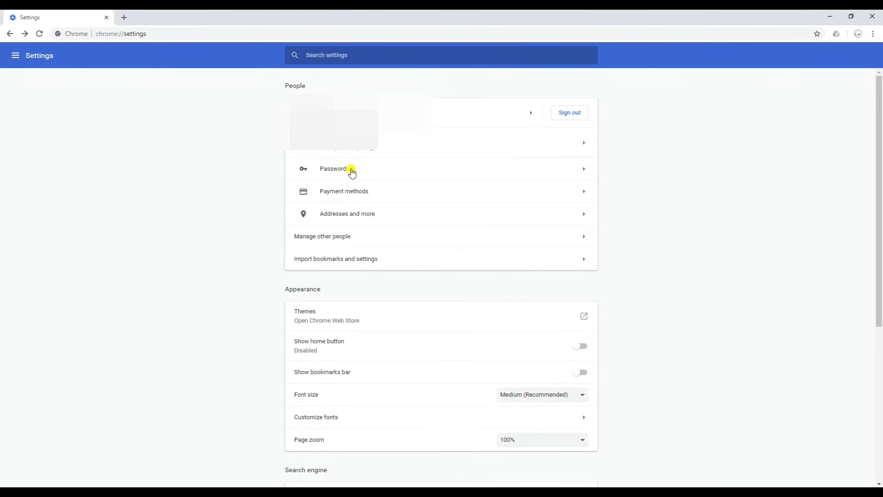
left_click(352, 170)
left_click(437, 178)
left_click(410, 275)
type("•••••••••••")
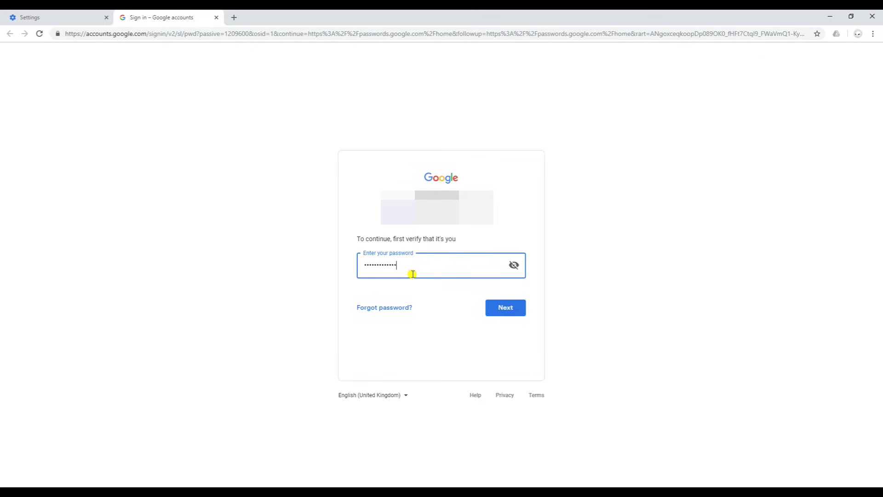
key("Return")
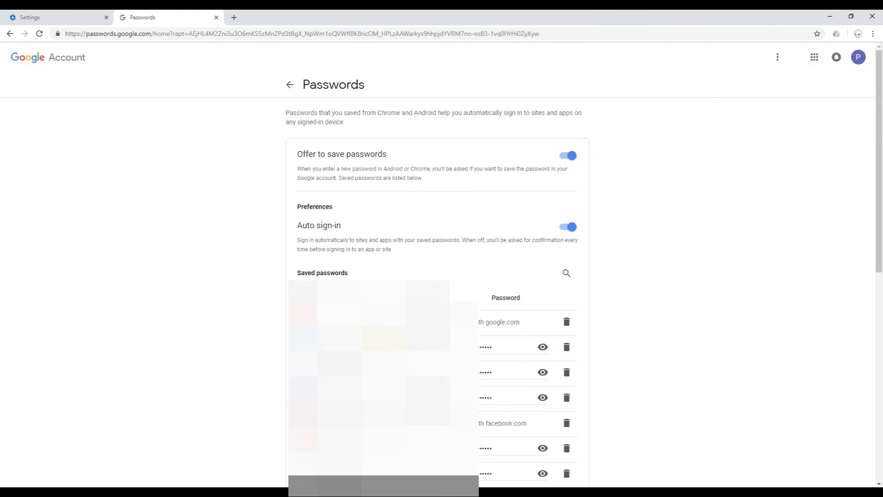
scroll(432, 295, "down", 4)
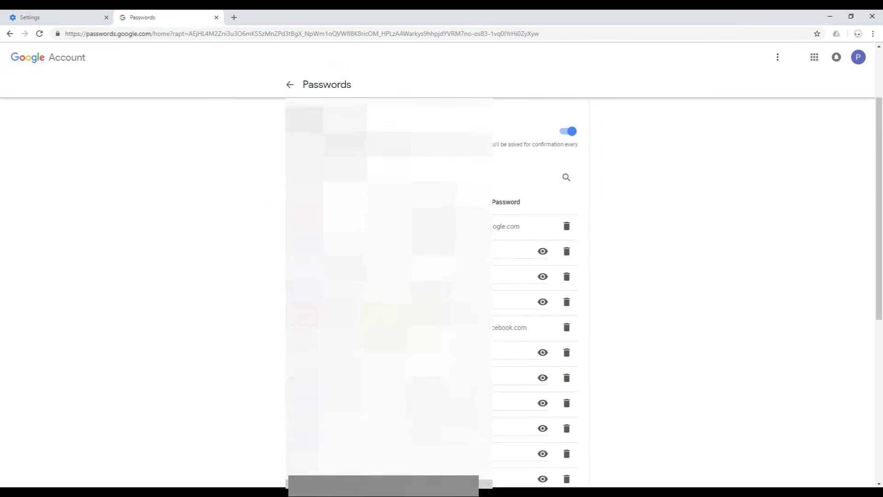
scroll(432, 295, "up", 4)
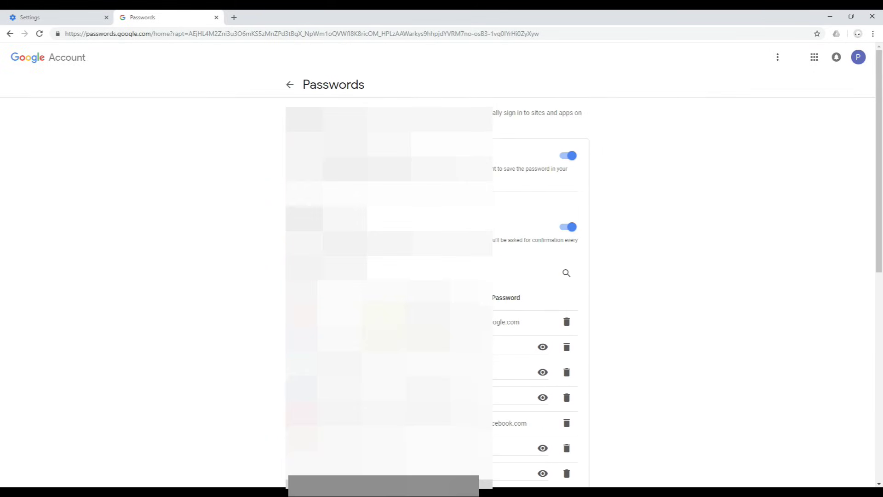